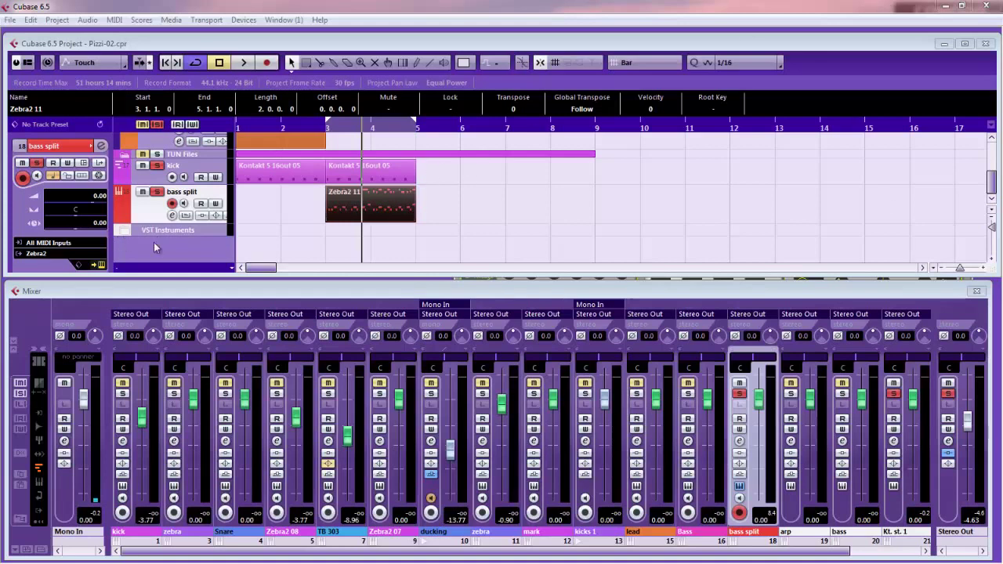
# Step: Open the bass split track's Zebra2 instrument, view the Osc 1 and Osc 2 curves, and show its synthesis grid and global settings
pyautogui.click(102, 267)
pyautogui.click(101, 265)
pyautogui.click(532, 388)
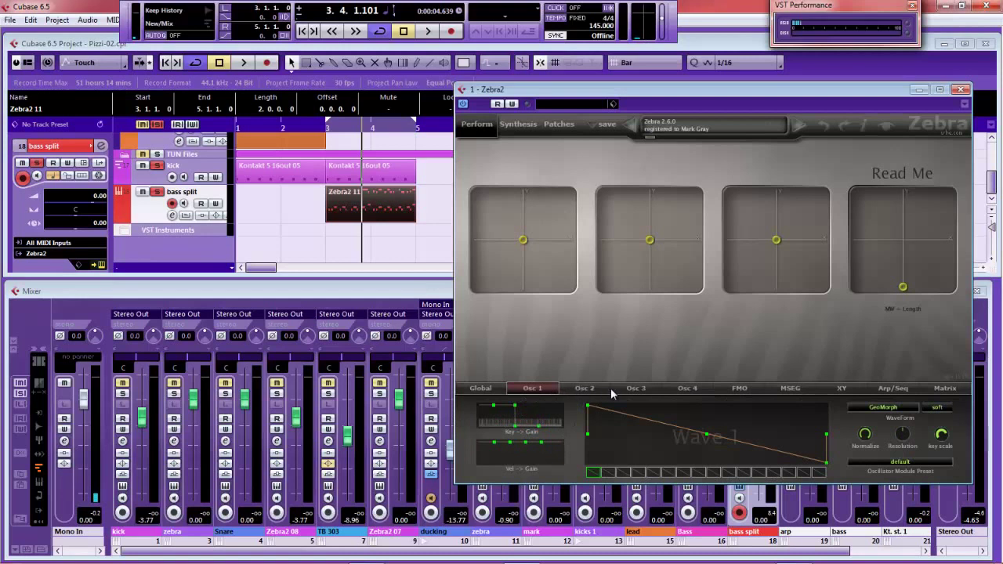
pyautogui.click(586, 391)
pyautogui.click(532, 388)
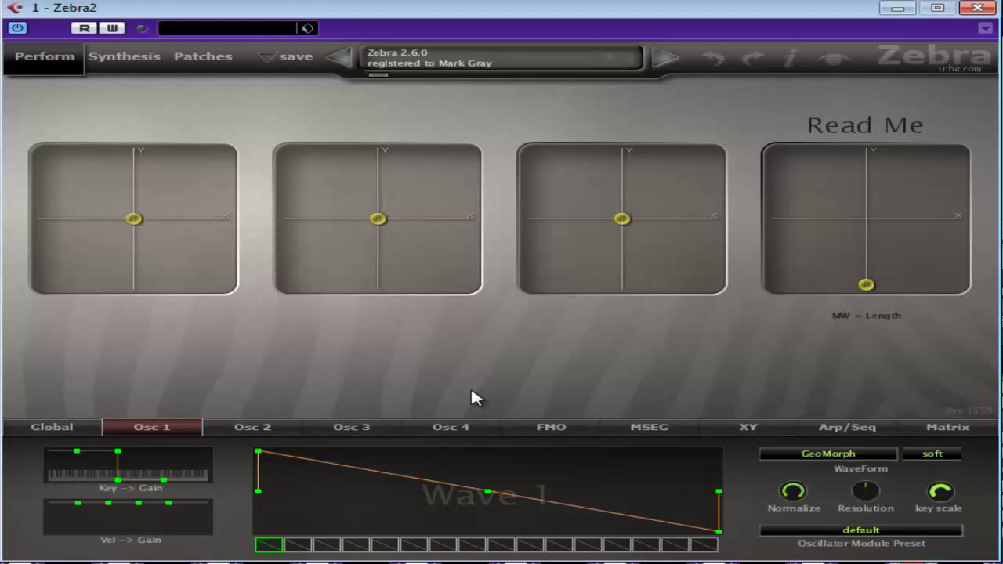
pyautogui.click(138, 65)
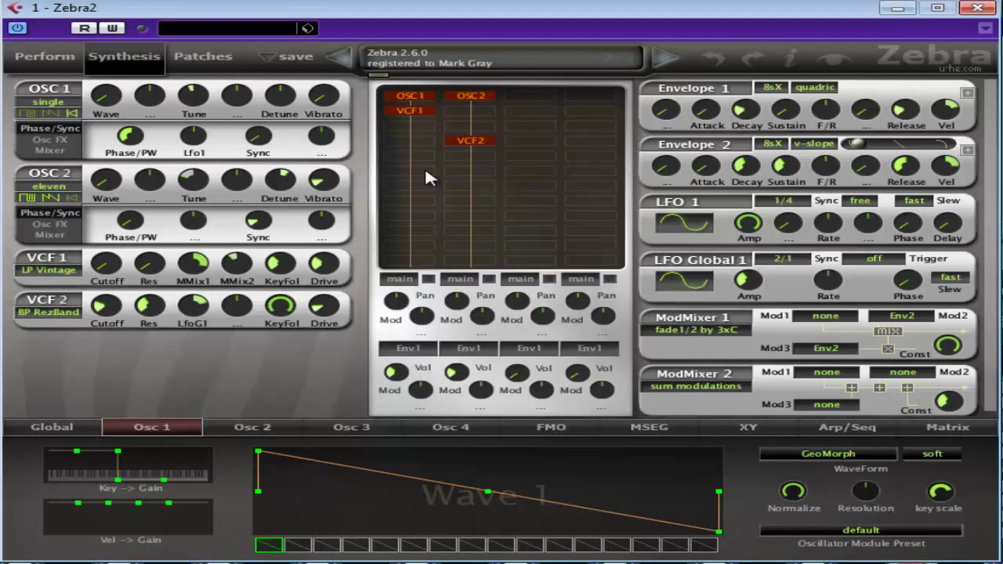
pyautogui.click(54, 426)
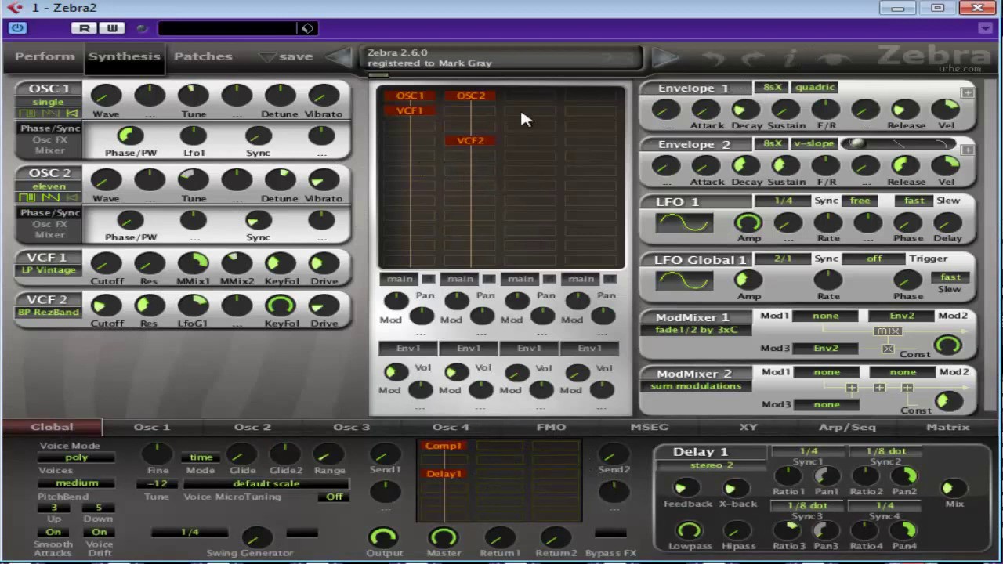
# Step: Turn the volumes of the first and second lanes down to zero, and raise both again
pyautogui.moveTo(396, 371); pyautogui.dragTo(399, 478)
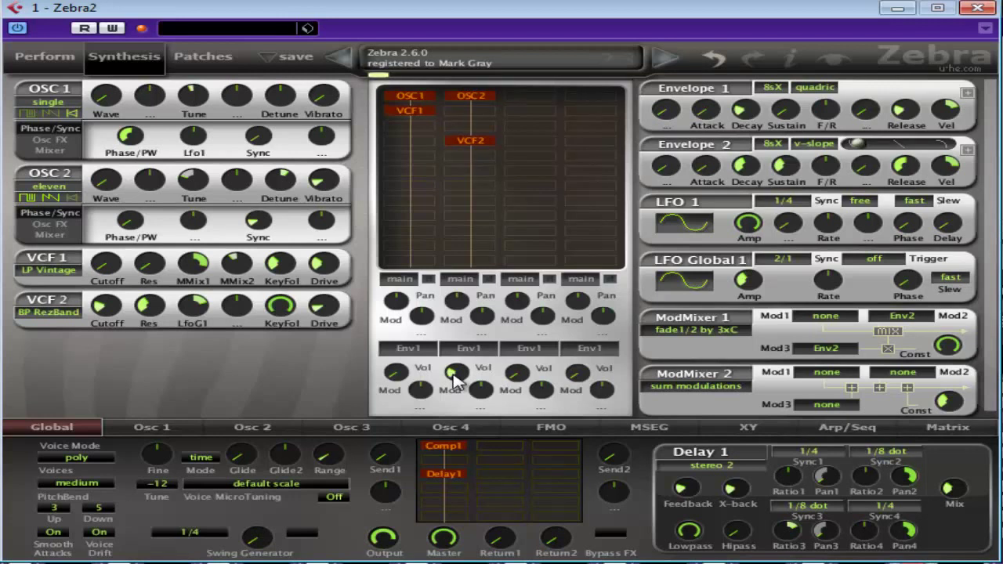
pyautogui.moveTo(456, 378); pyautogui.dragTo(492, 497)
pyautogui.moveTo(404, 377); pyautogui.dragTo(405, 317)
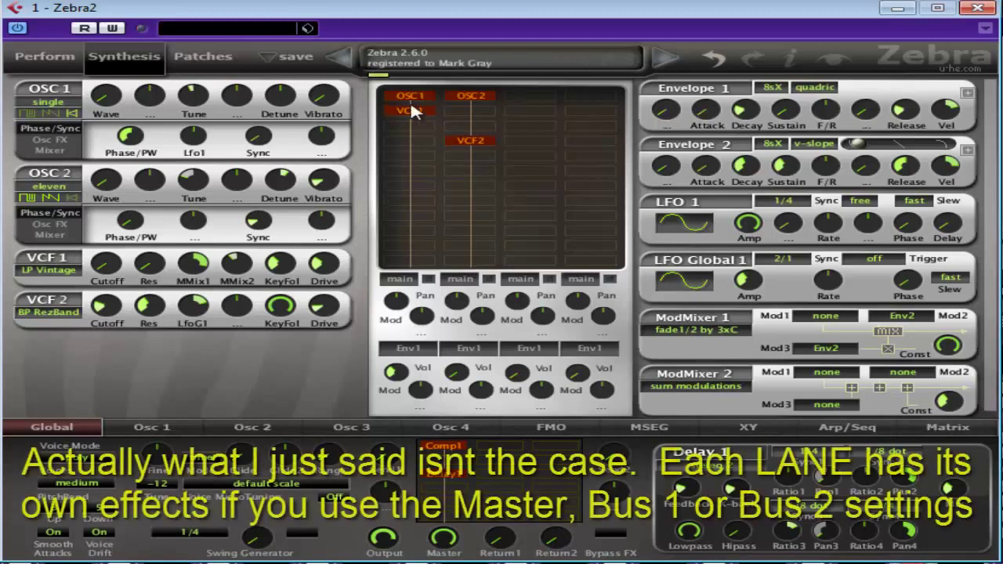
pyautogui.moveTo(455, 389); pyautogui.dragTo(465, 335)
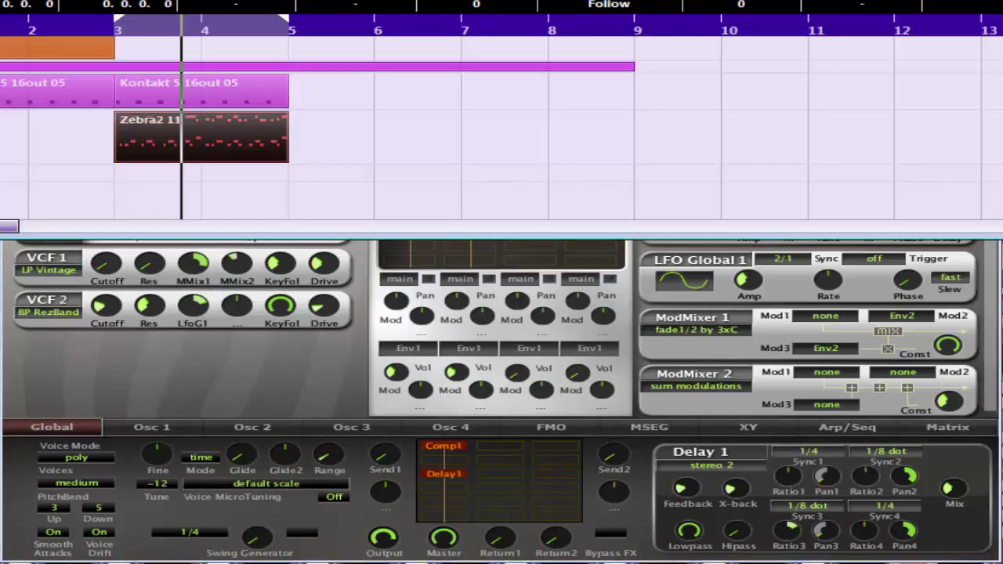
# Step: Play the loop while lowering and restoring the lane volumes to audition OSC 1 and OSC 2, and save the project
pyautogui.press('KP_1')
pyautogui.press('space')
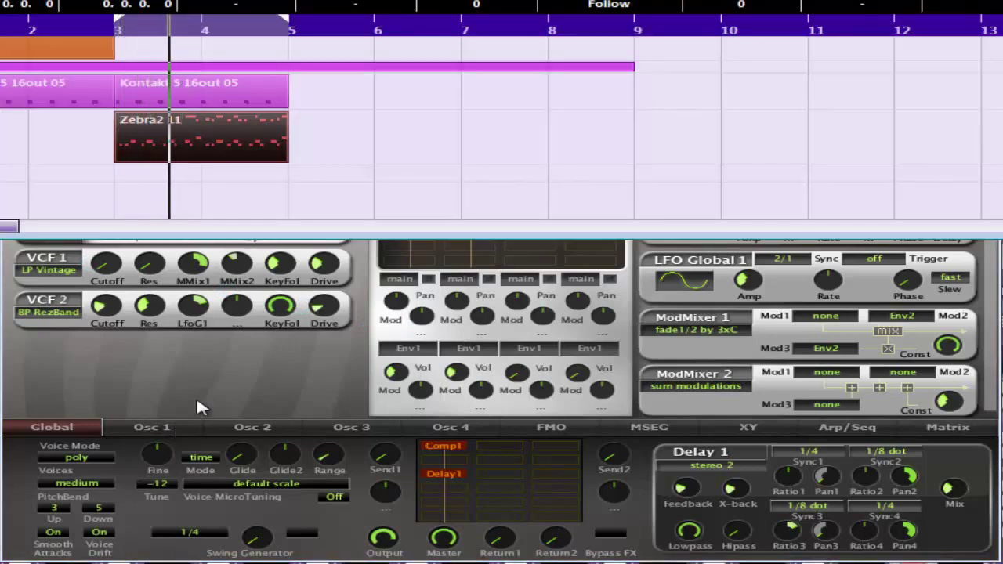
pyautogui.click(205, 395)
pyautogui.moveTo(459, 372); pyautogui.dragTo(454, 461)
pyautogui.moveTo(467, 379); pyautogui.dragTo(465, 337)
pyautogui.moveTo(403, 377); pyautogui.dragTo(408, 327)
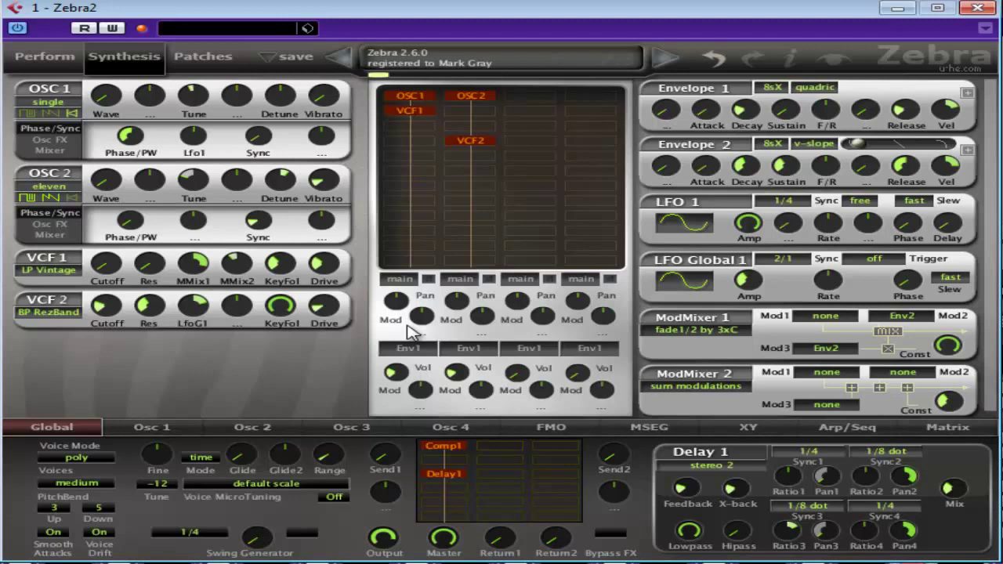
pyautogui.hotkey('ctrl', 's')
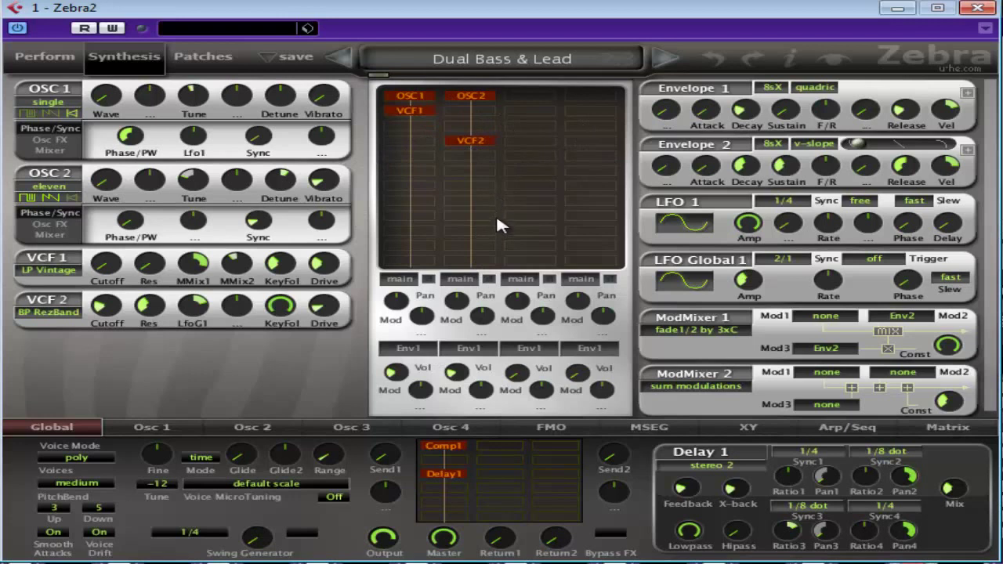
# Step: Compare the Key -> Gain curves of Osc 1 and Osc 2
pyautogui.click(171, 430)
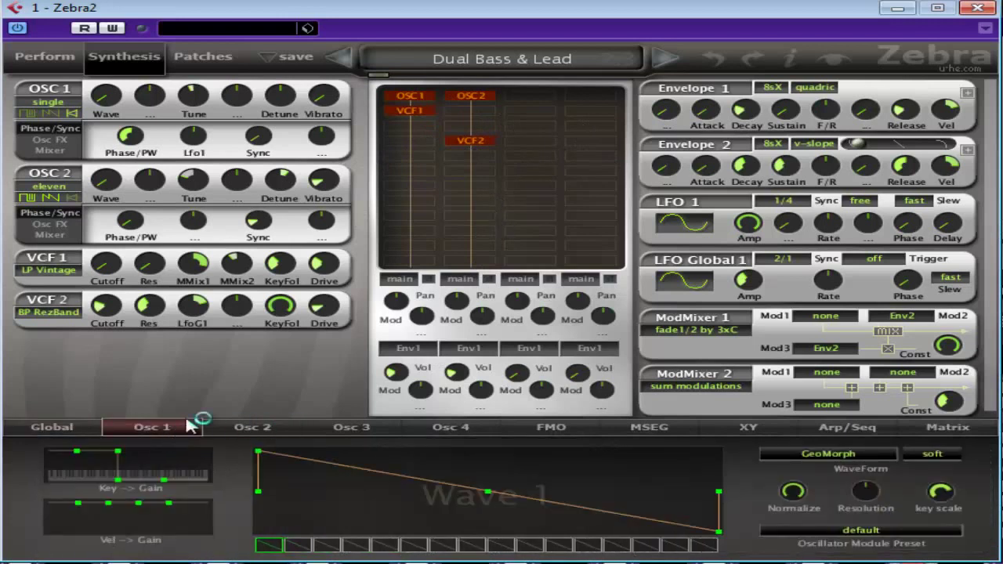
pyautogui.click(250, 431)
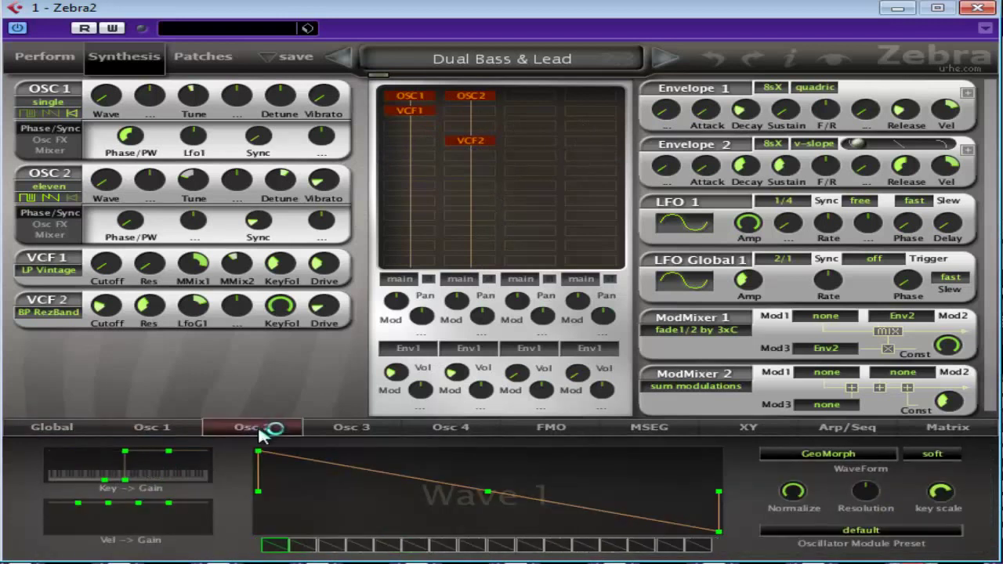
pyautogui.click(157, 432)
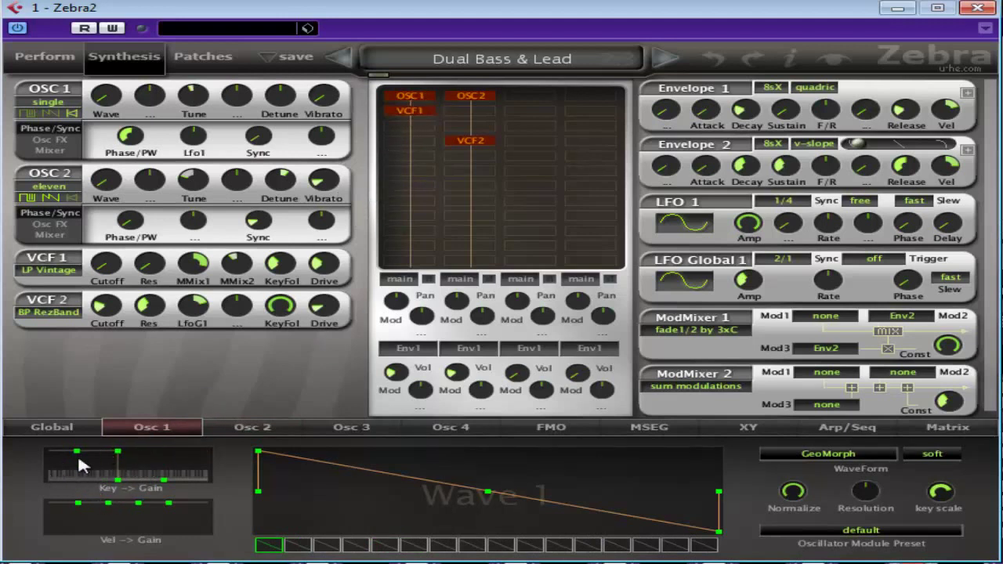
pyautogui.click(237, 430)
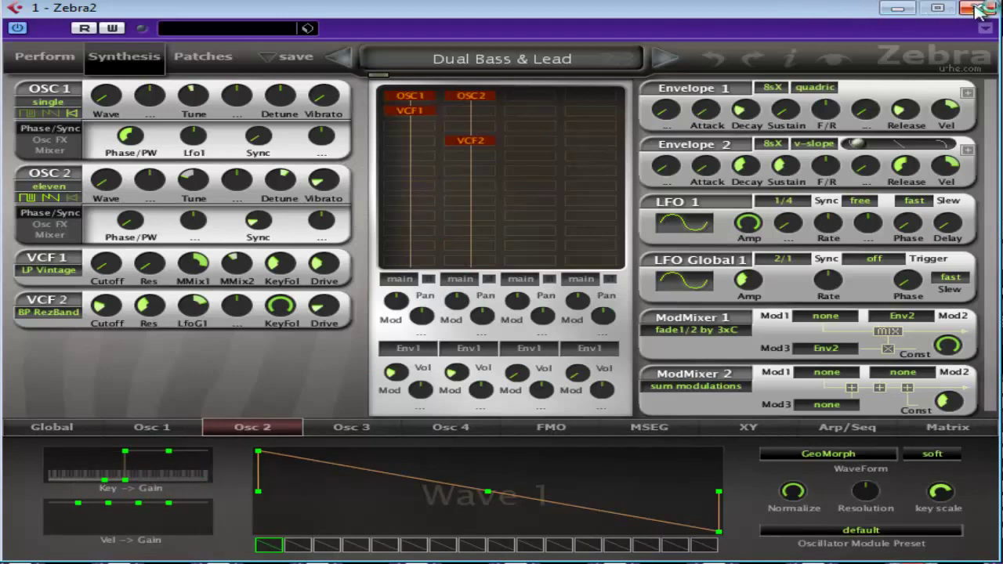
# Step: Close the instrument window and open the Zebra2 11 part in the Key Editor, repositioning the editor over the project
pyautogui.click(975, 9)
pyautogui.doubleClick(202, 145)
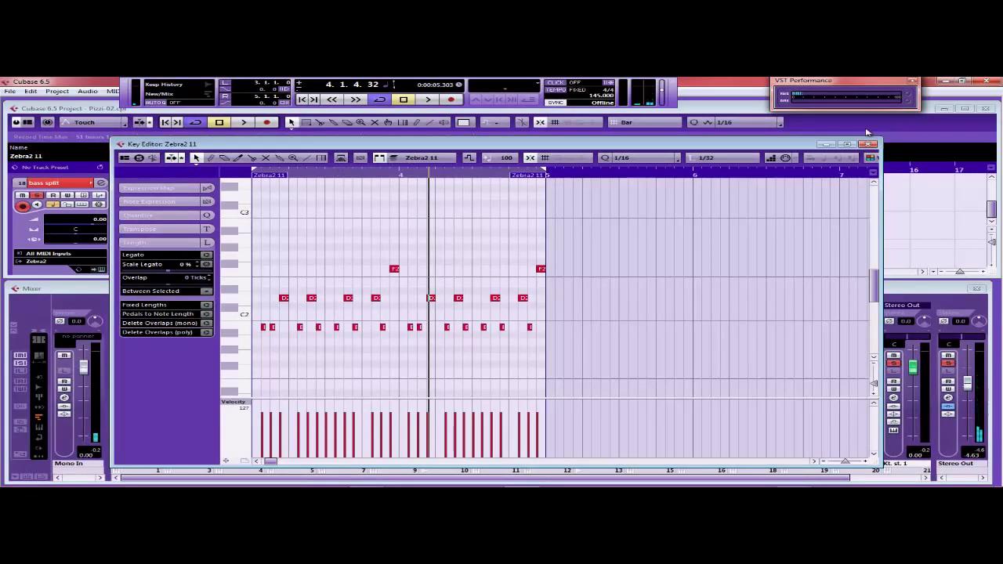
pyautogui.moveTo(543, 144); pyautogui.dragTo(879, 125)
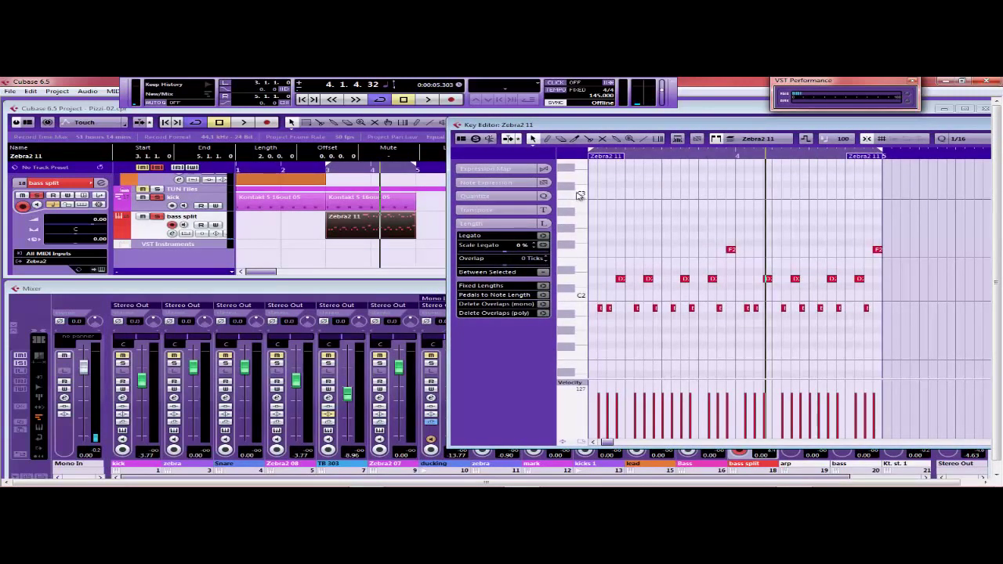
pyautogui.moveTo(581, 215)
pyautogui.mouseDown()
pyautogui.moveTo(579, 366)
pyautogui.moveTo(577, 271)
pyautogui.mouseUp()
pyautogui.moveTo(725, 127); pyautogui.dragTo(452, 138)
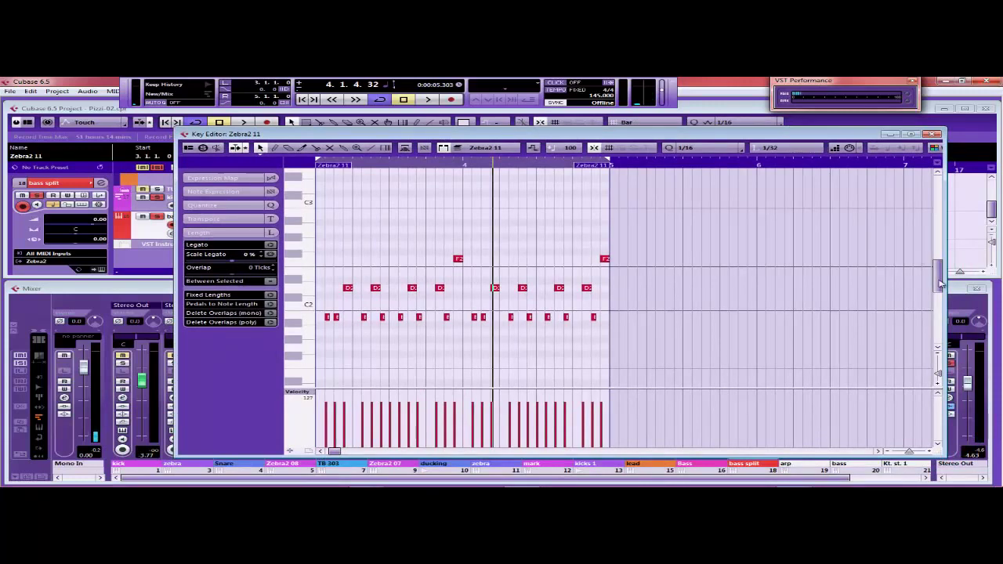
# Step: Play the Zebra2 11 part while examining its low and high note ranges, and close the Key Editor
pyautogui.scroll(5, 941, 285)
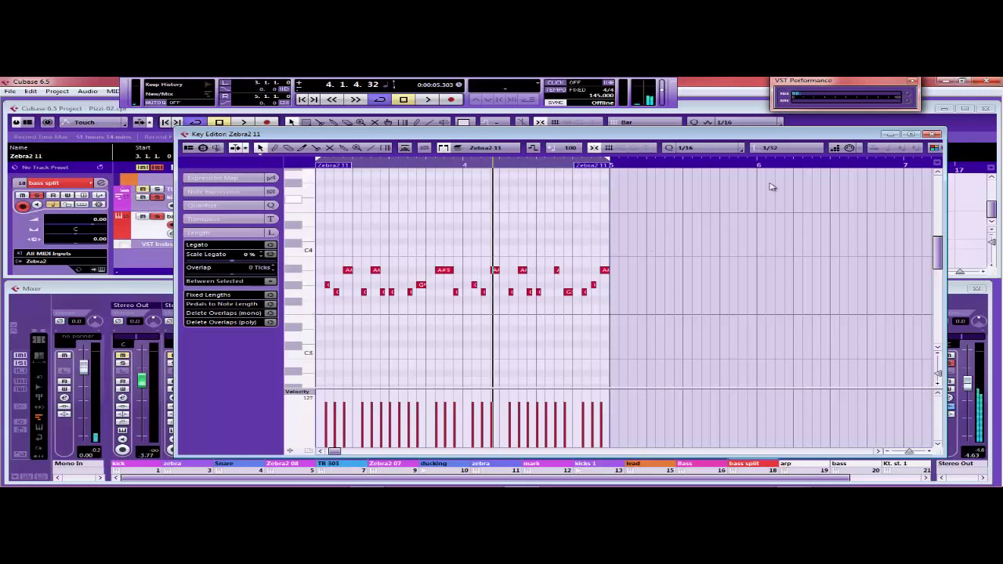
pyautogui.moveTo(938, 246); pyautogui.dragTo(938, 257)
pyautogui.press('space')
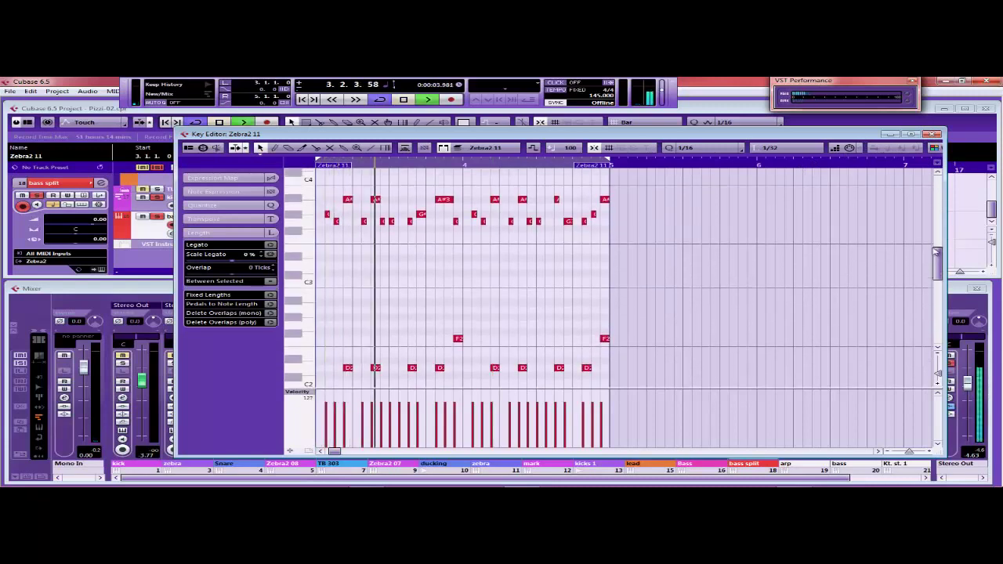
pyautogui.moveTo(938, 263)
pyautogui.mouseDown()
pyautogui.moveTo(938, 272)
pyautogui.moveTo(935, 259)
pyautogui.mouseUp()
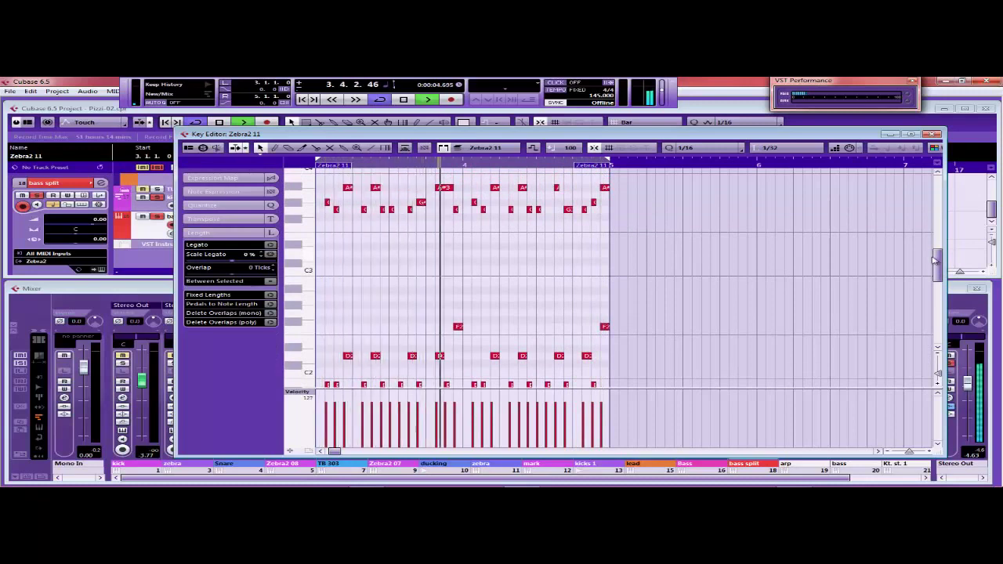
pyautogui.press('space')
pyautogui.click(932, 134)
# Step: Turn off the track solo and add one Zebra2 instrument track below the bass split track
pyautogui.click(157, 198)
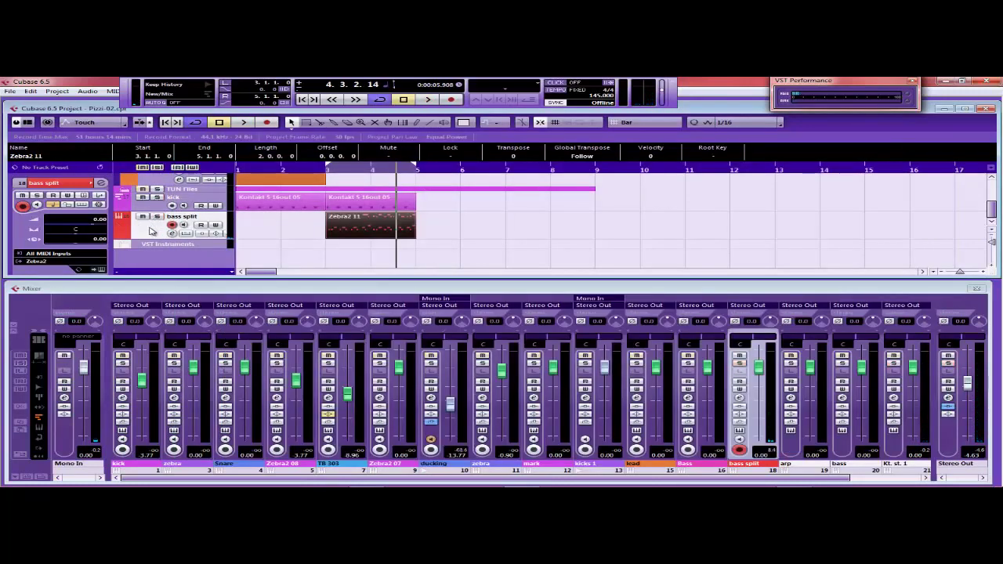
pyautogui.rightClick(174, 263)
pyautogui.click(208, 274)
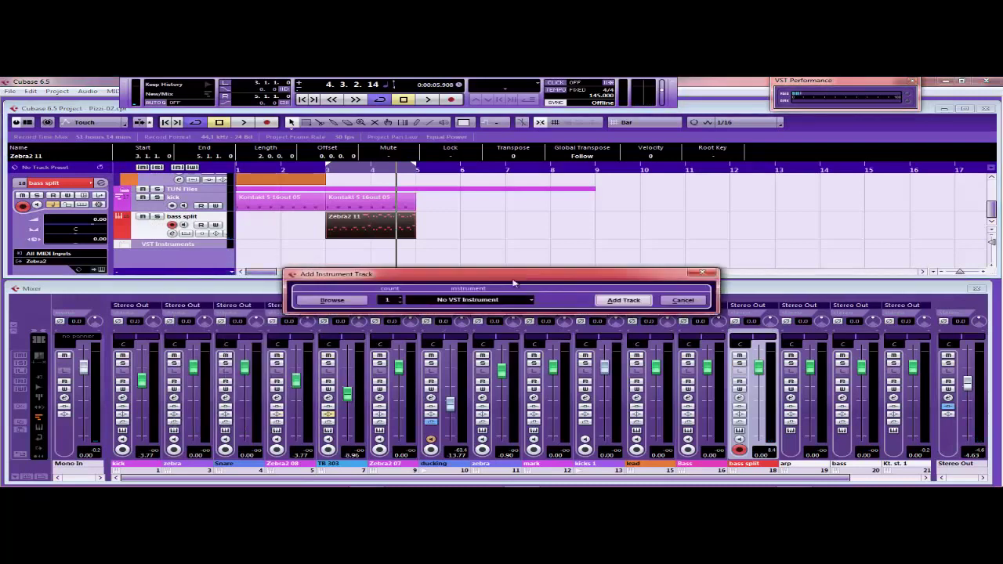
pyautogui.click(498, 301)
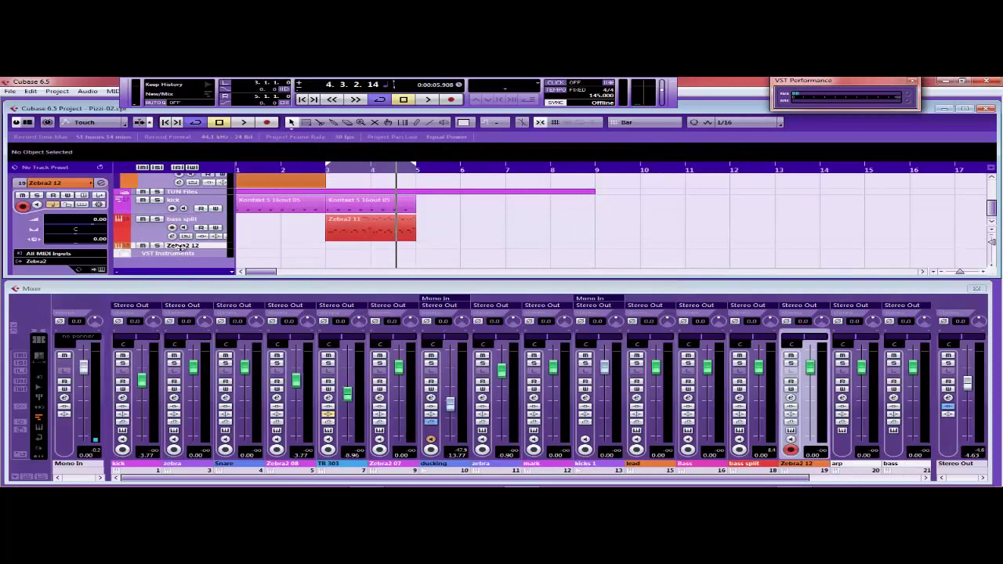
pyautogui.moveTo(181, 249); pyautogui.dragTo(184, 274)
pyautogui.scroll(-3, 978, 212)
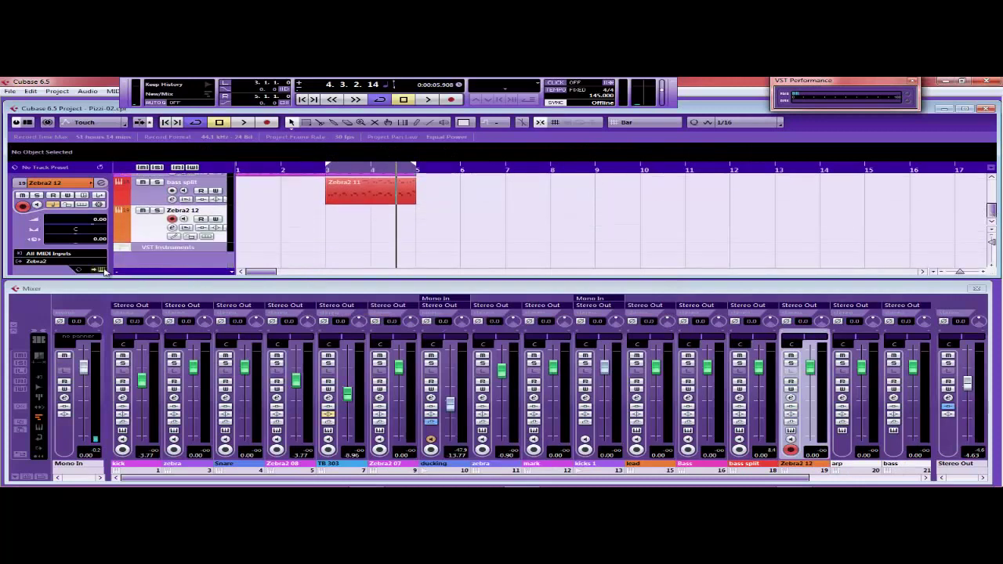
# Step: Load the Dark Psy Bass patch from the BS folder of Bank 001 into the new Zebra2 instrument and show its synthesis settings
pyautogui.click(306, 176)
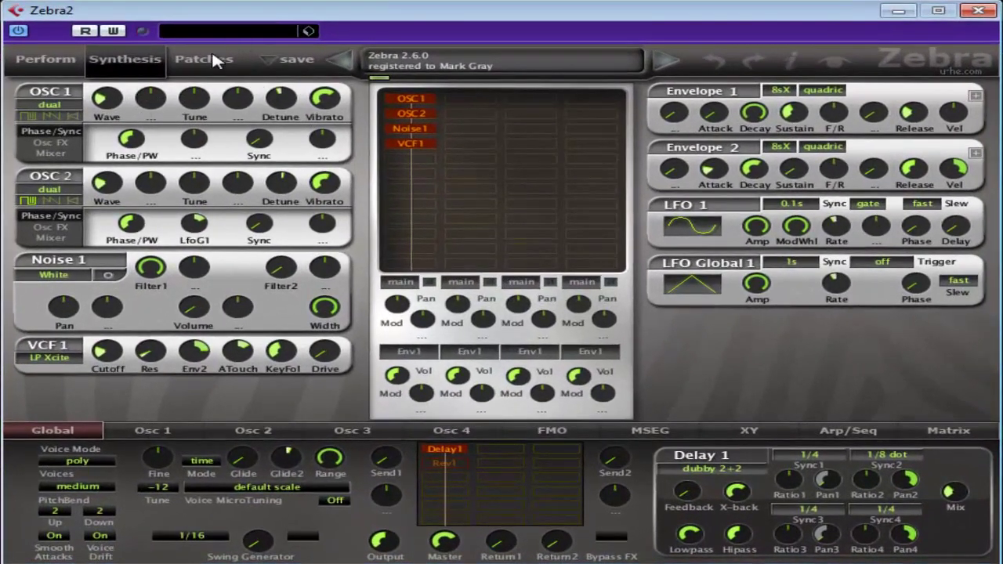
pyautogui.click(216, 63)
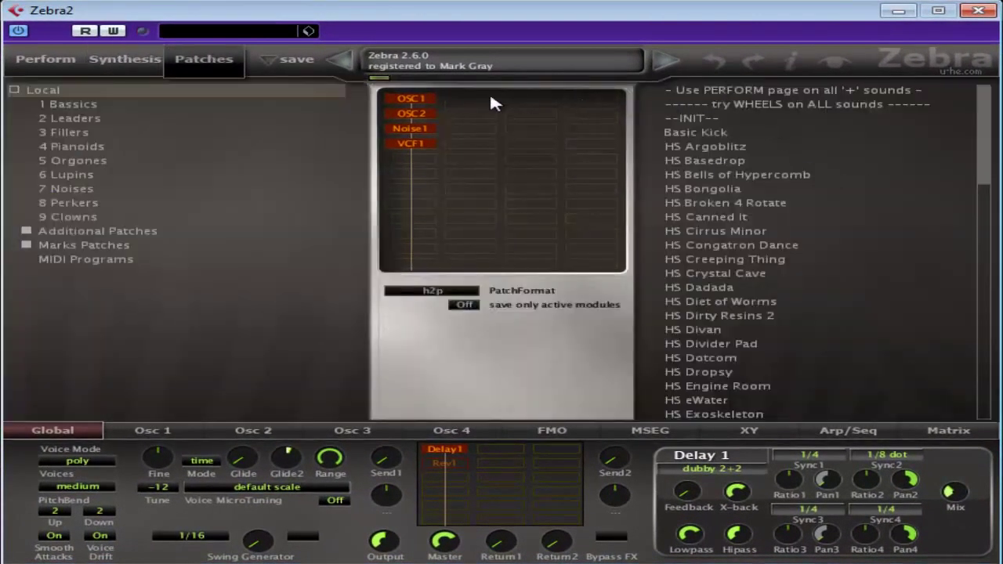
pyautogui.click(92, 246)
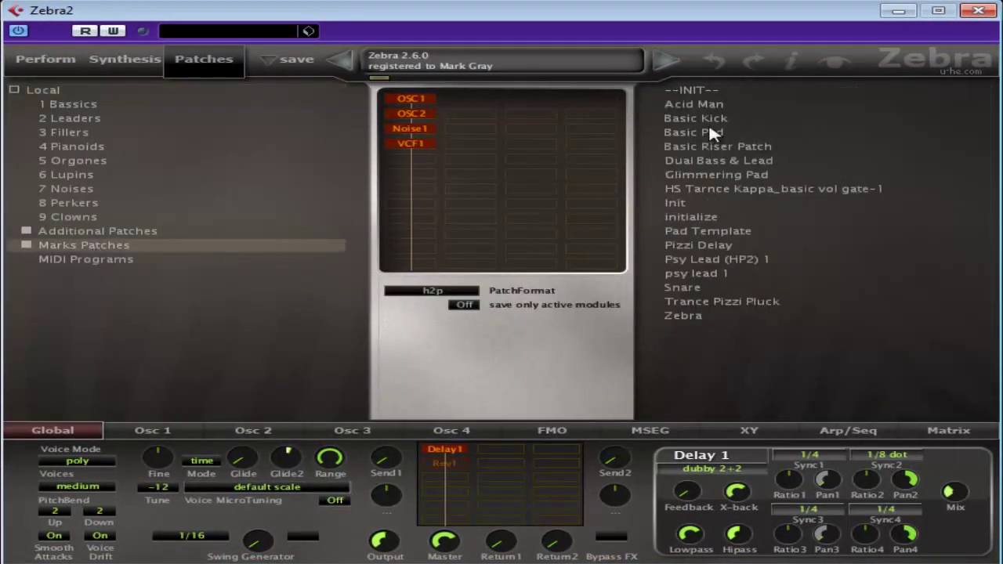
pyautogui.click(30, 243)
pyautogui.click(91, 287)
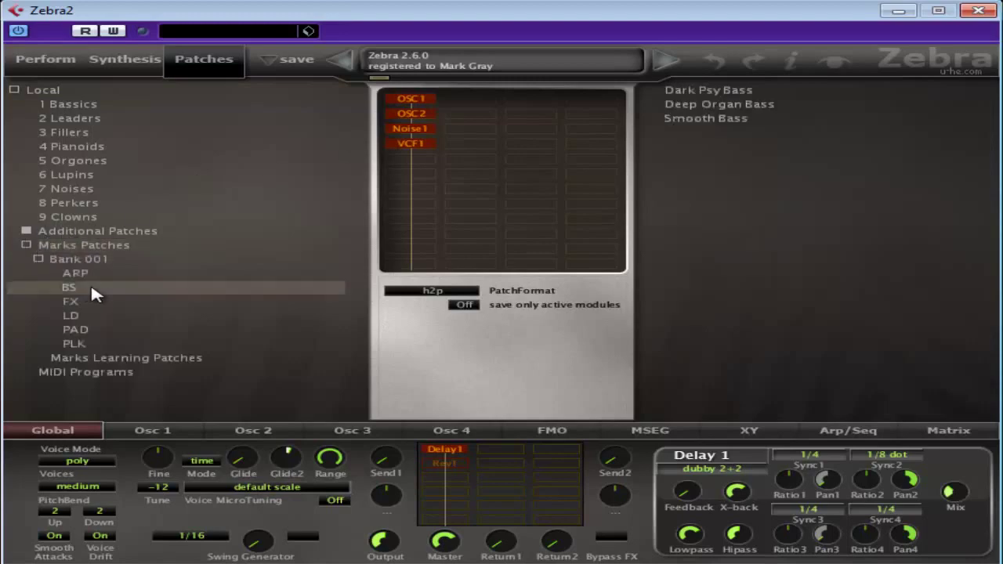
pyautogui.click(717, 95)
pyautogui.click(127, 66)
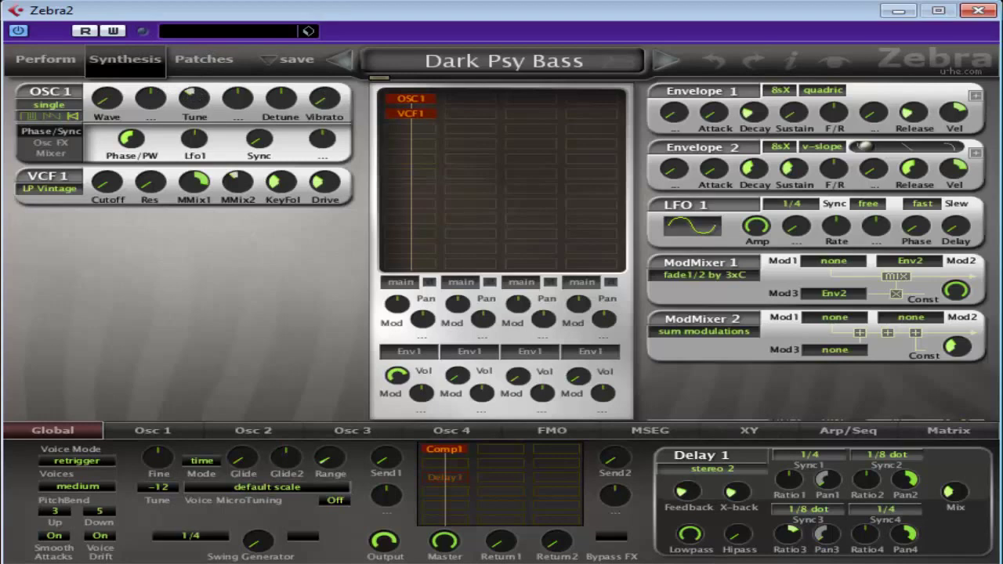
pyautogui.click(97, 156)
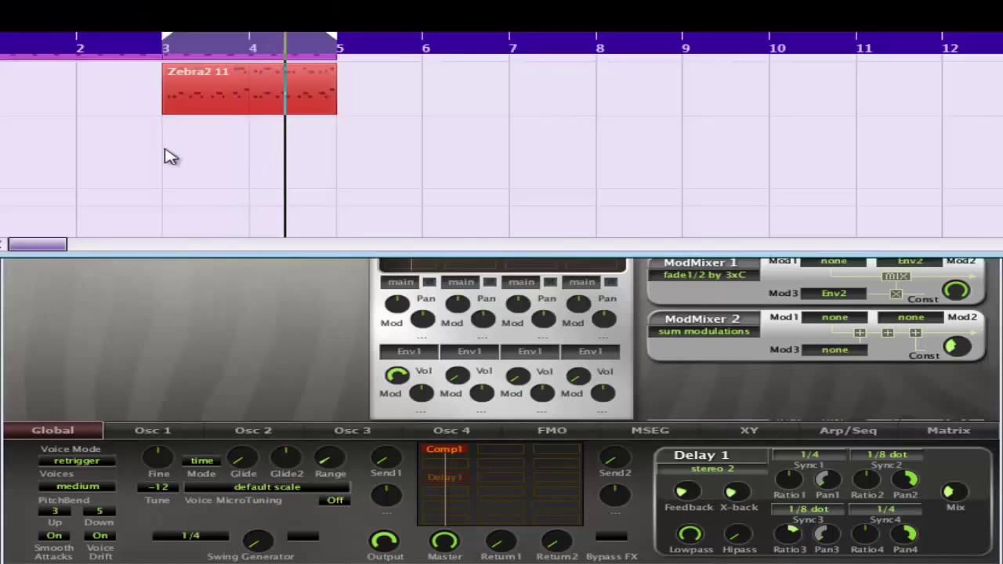
pyautogui.click(196, 336)
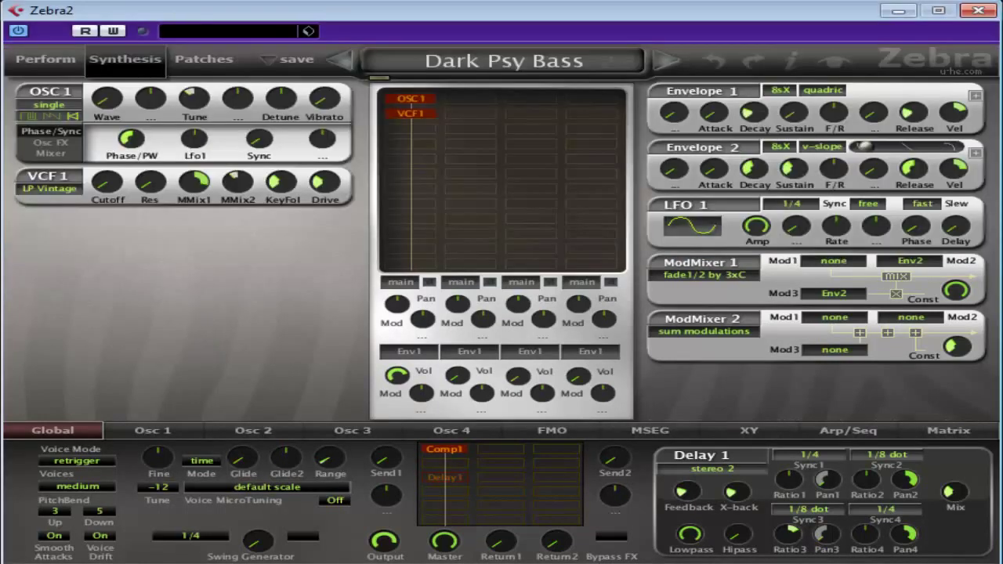
pyautogui.click(2, 179)
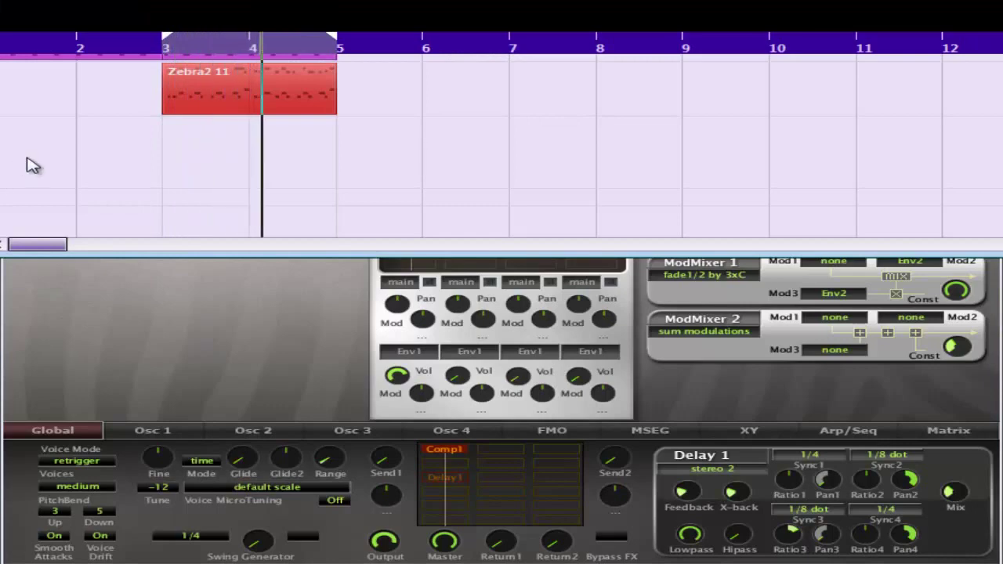
pyautogui.click(172, 319)
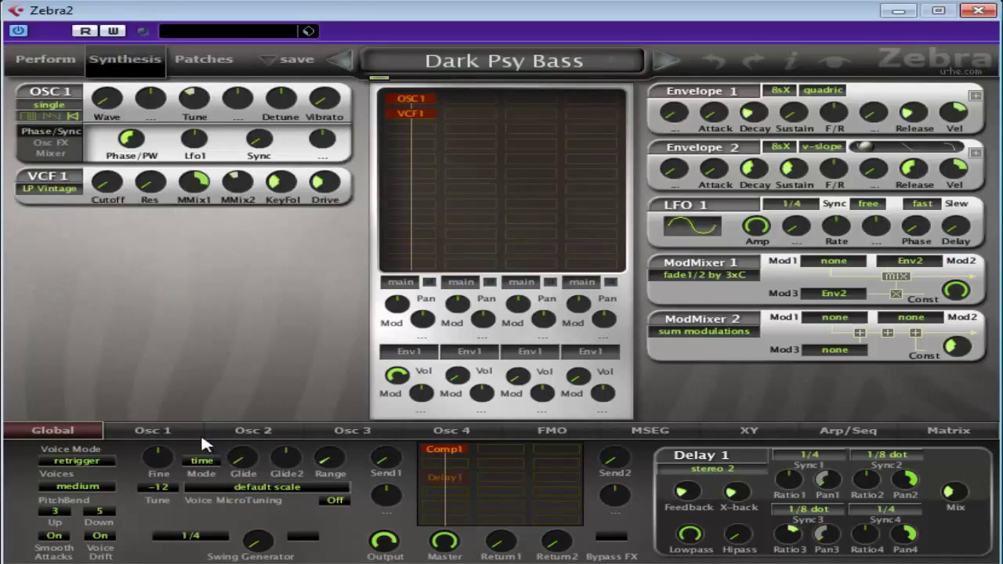
# Step: In the Osc 1 Key -> Gain curve, pull the third point down directly beneath the second and the fourth down to zero gain
pyautogui.click(153, 430)
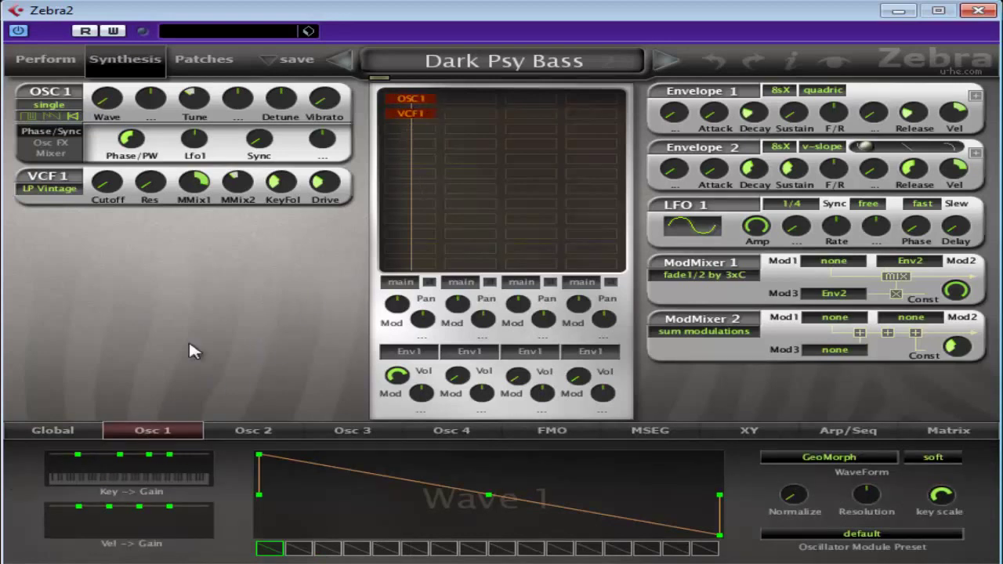
pyautogui.moveTo(151, 457); pyautogui.dragTo(123, 518)
pyautogui.moveTo(171, 456); pyautogui.dragTo(173, 512)
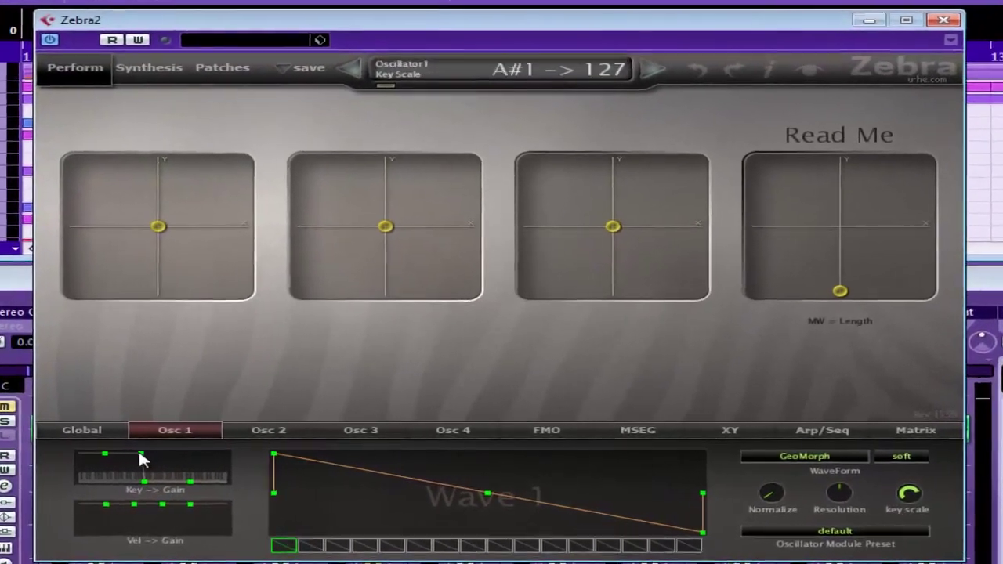
# Step: Redraw the Osc 1 Key -> Gain cutoff with the third and fourth points at zero gain, and close the Zebra2 window
pyautogui.moveTo(140, 454); pyautogui.dragTo(102, 491)
pyautogui.moveTo(163, 485); pyautogui.dragTo(162, 484)
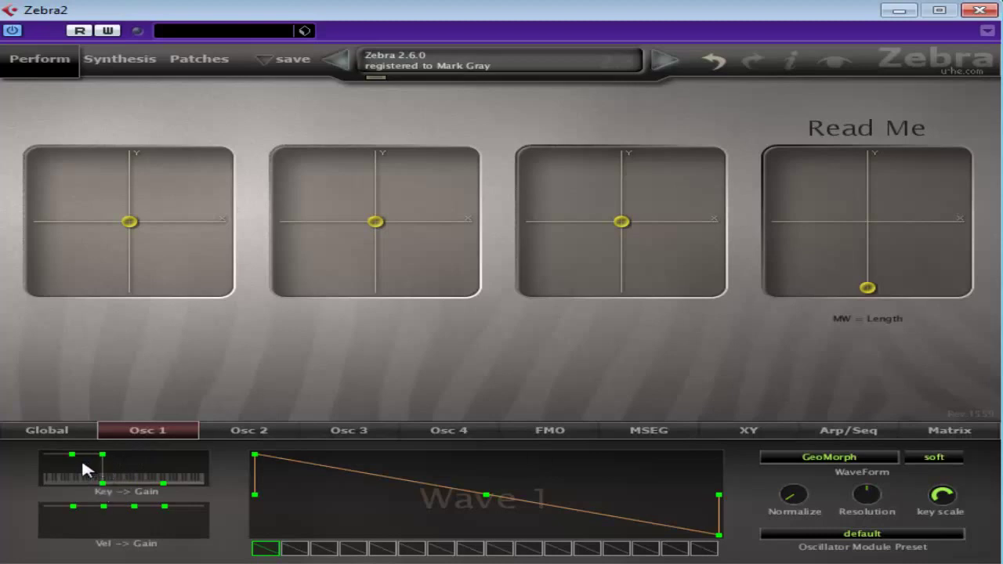
pyautogui.click(979, 9)
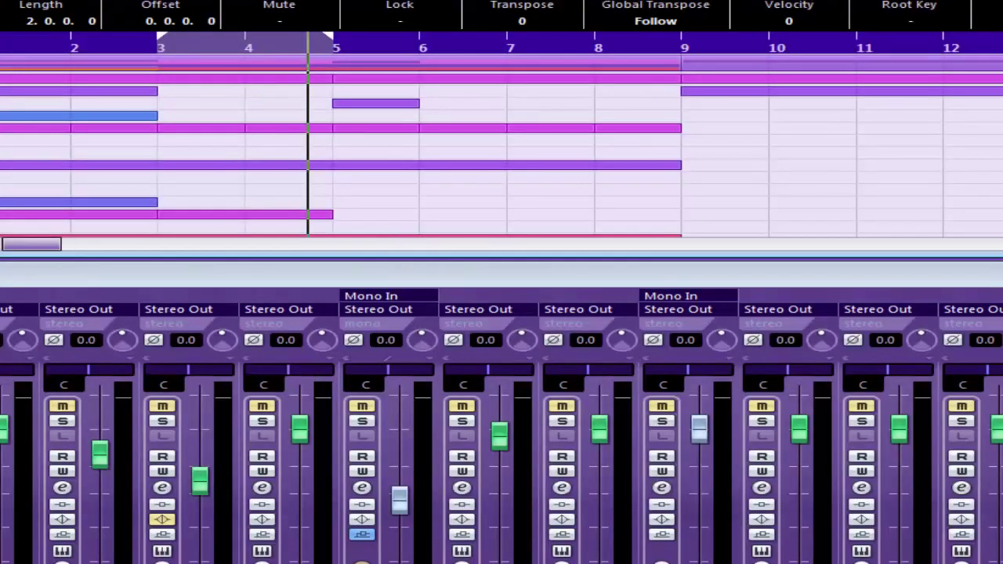
# Step: Open the Zebra2 12 part and draw an eighth-note-long E2 on the first offbeat of bar 3
pyautogui.scroll(-5, 693, 188)
pyautogui.doubleClick(217, 221)
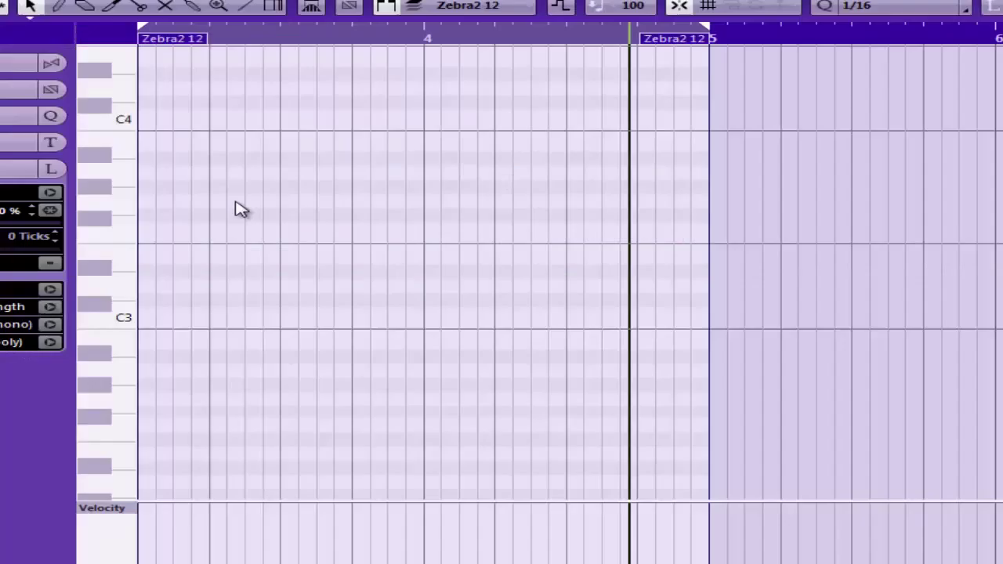
pyautogui.scroll(-5, 118, 486)
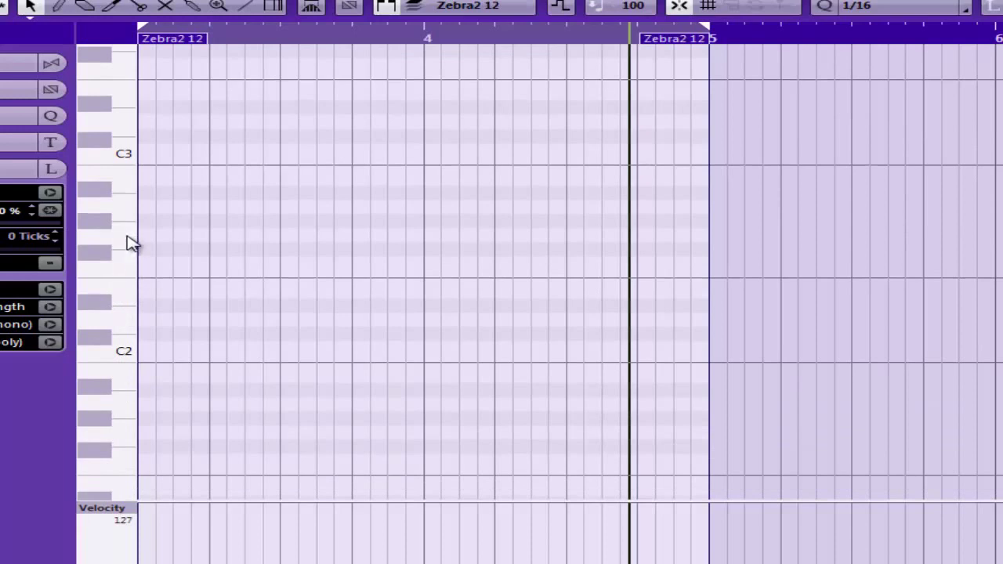
pyautogui.rightClick(168, 291)
pyautogui.click(191, 288)
pyautogui.moveTo(189, 291)
pyautogui.mouseDown()
pyautogui.moveTo(222, 291)
pyautogui.moveTo(210, 289)
pyautogui.mouseUp()
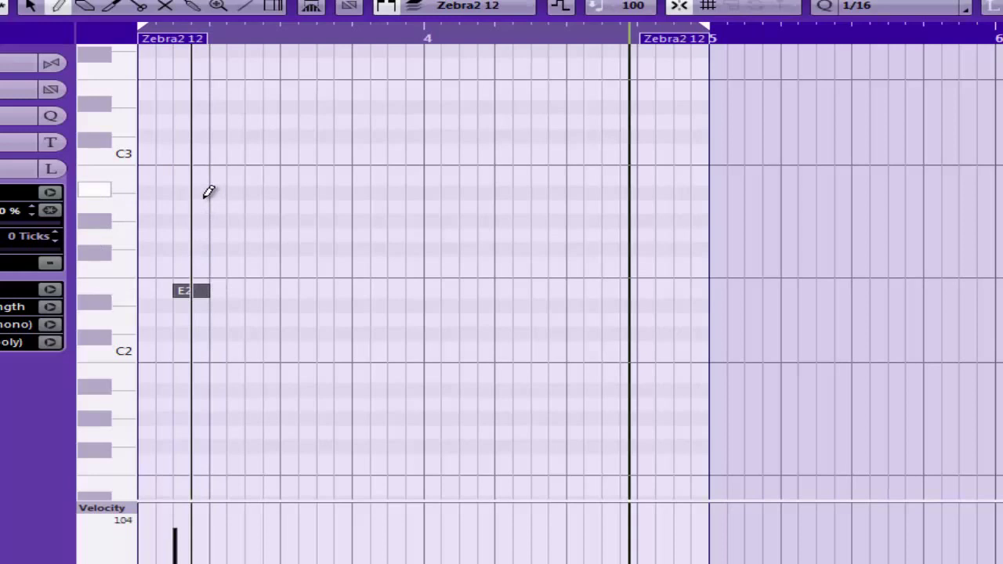
# Step: Repeat the E2 note on every offbeat through the end of bar 4 and play the part
pyautogui.hotkey('ctrl', 'd')
pyautogui.hotkey('ctrl', 'Right')
pyautogui.hotkey('ctrl', 'Right')
pyautogui.hotkey('ctrl', 'a')
pyautogui.hotkey('alt', 'd')
pyautogui.hotkey('ctrl', 'a')
pyautogui.hotkey('alt', 'd')
pyautogui.press('space')
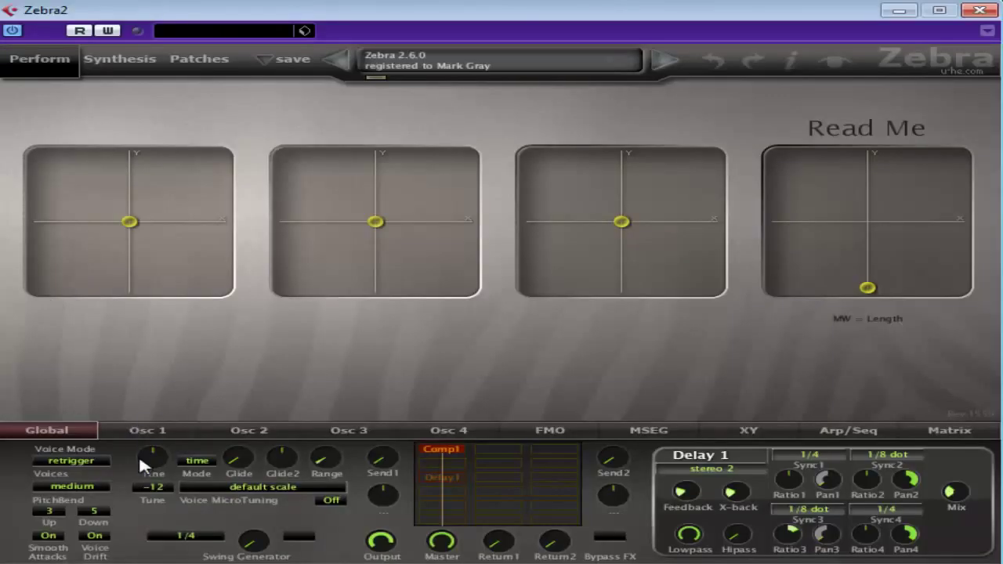
# Step: Shift the vertical drop in the Osc 1 Key -> Gain curve to a higher key and show the synthesis settings
pyautogui.click(149, 431)
pyautogui.moveTo(102, 484); pyautogui.dragTo(117, 458)
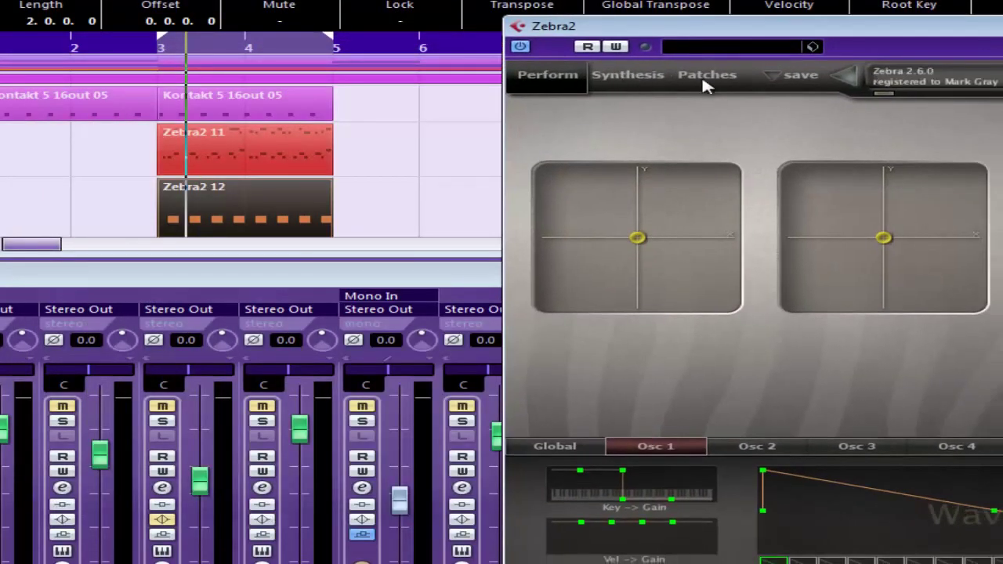
pyautogui.click(703, 76)
pyautogui.click(629, 75)
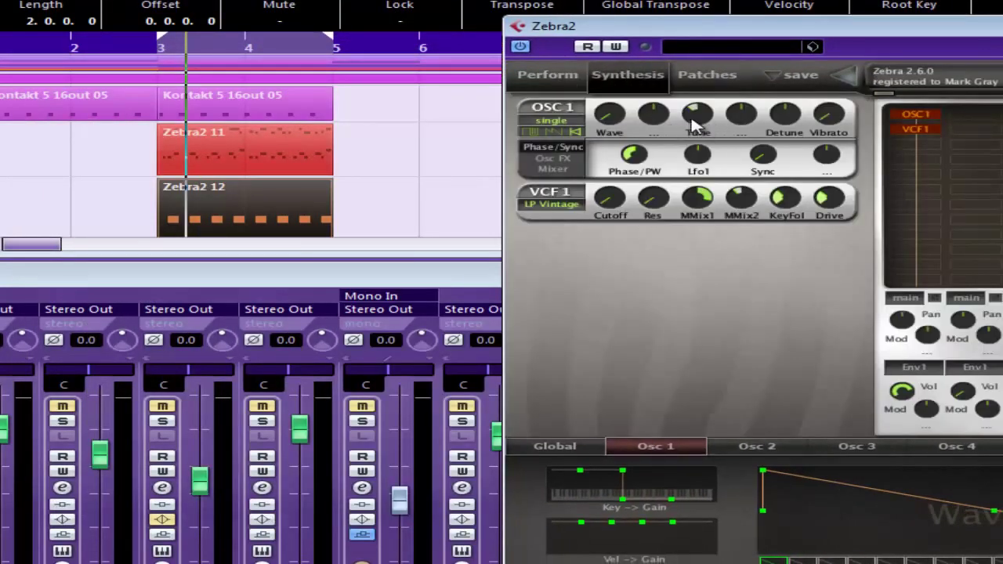
# Step: Solo the first Mono In channel during playback and reset the Osc 1 Tune knob to its centre value
pyautogui.press('space')
pyautogui.press('space')
pyautogui.click(362, 421)
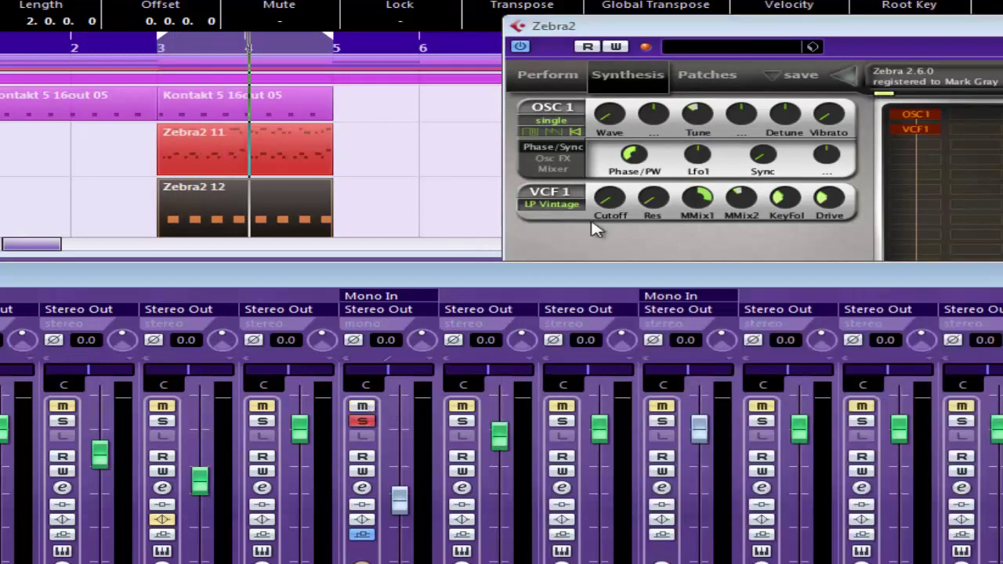
pyautogui.click(706, 37)
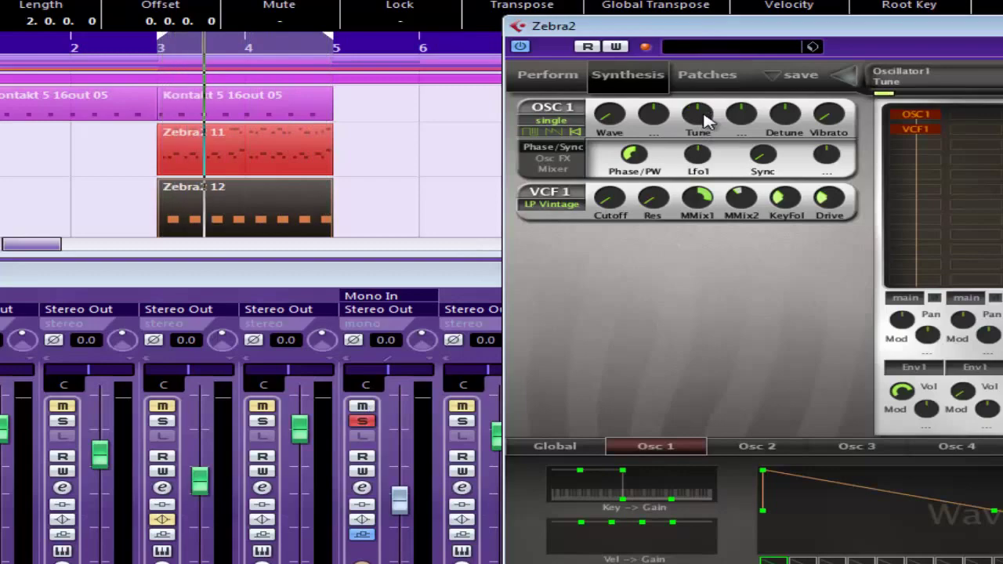
# Step: Transpose all notes of the Zebra2 12 part down one octave to E1 and close the Key Editor
pyautogui.doubleClick(282, 209)
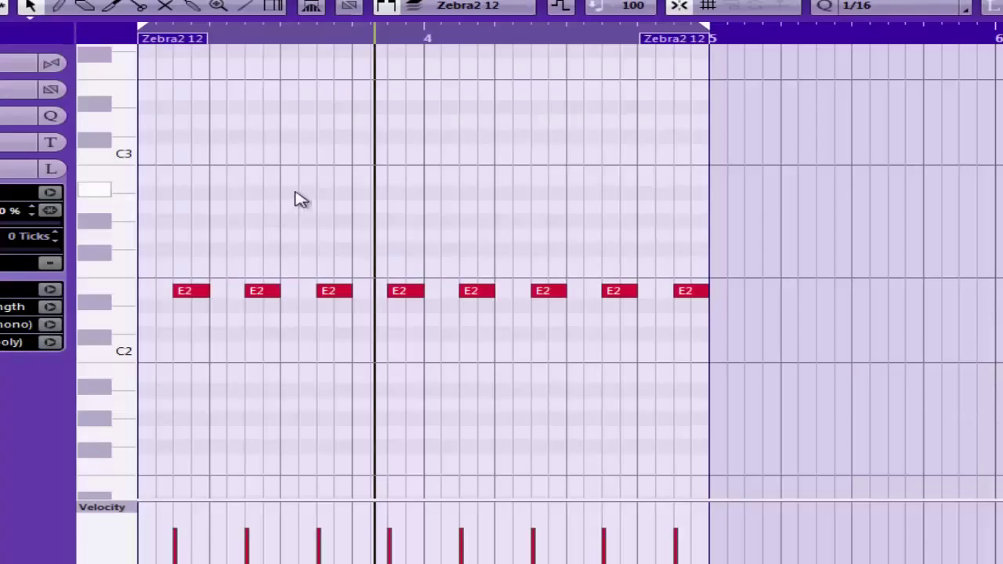
pyautogui.press('space')
pyautogui.hotkey('ctrl', 'a')
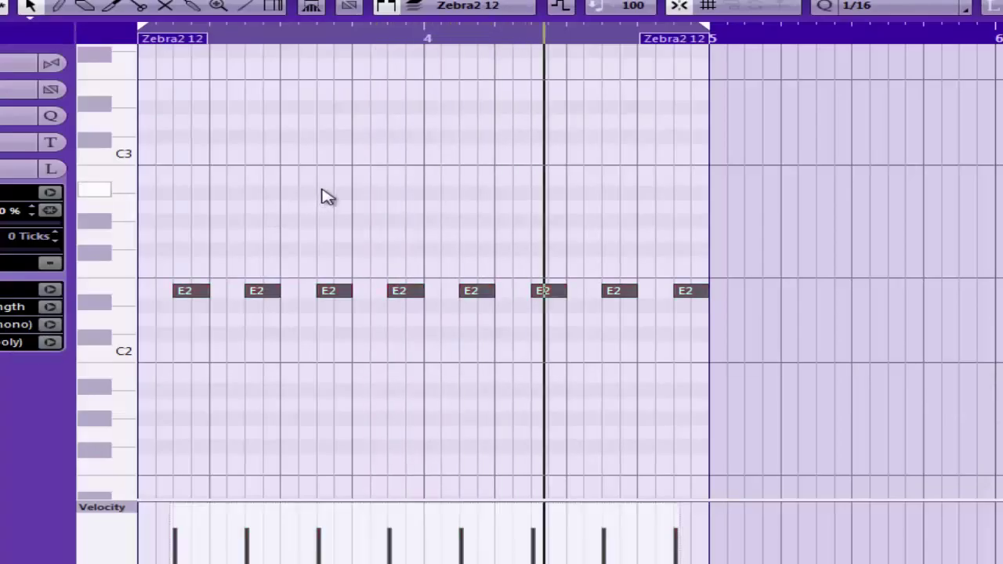
pyautogui.hotkey('shift', 'Down')
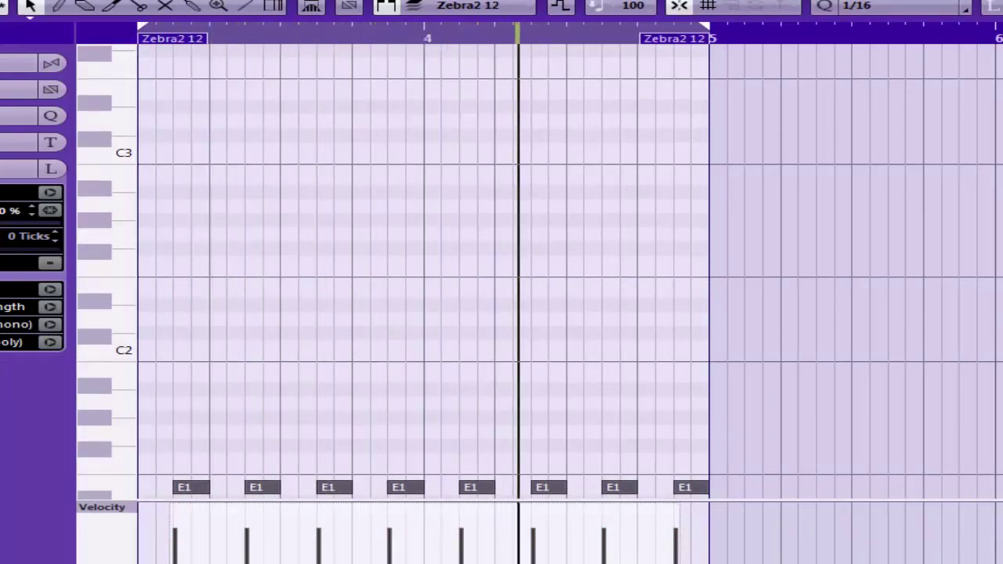
pyautogui.scroll(-3, 501, 271)
pyautogui.scroll(-1, 502, 271)
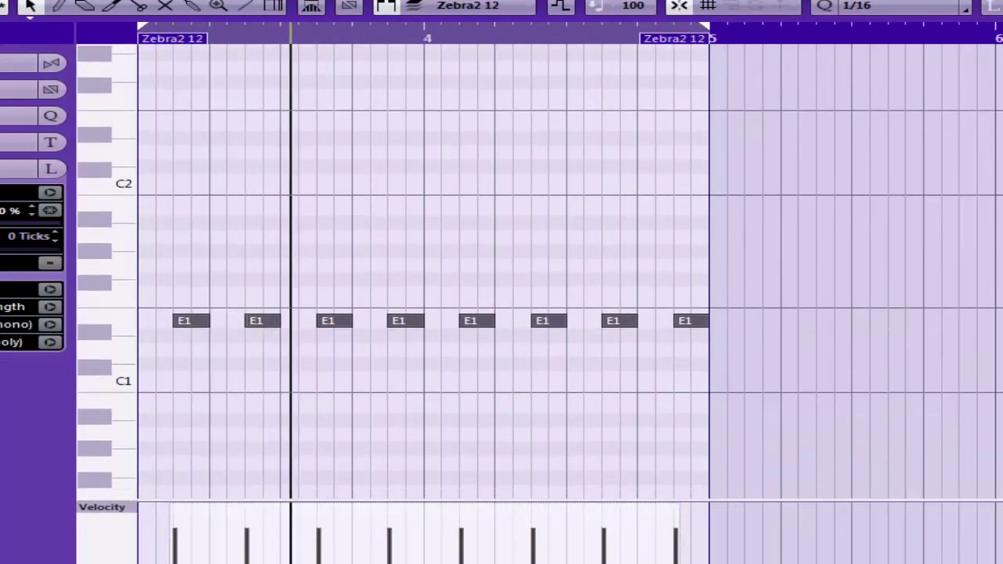
pyautogui.press('Return')
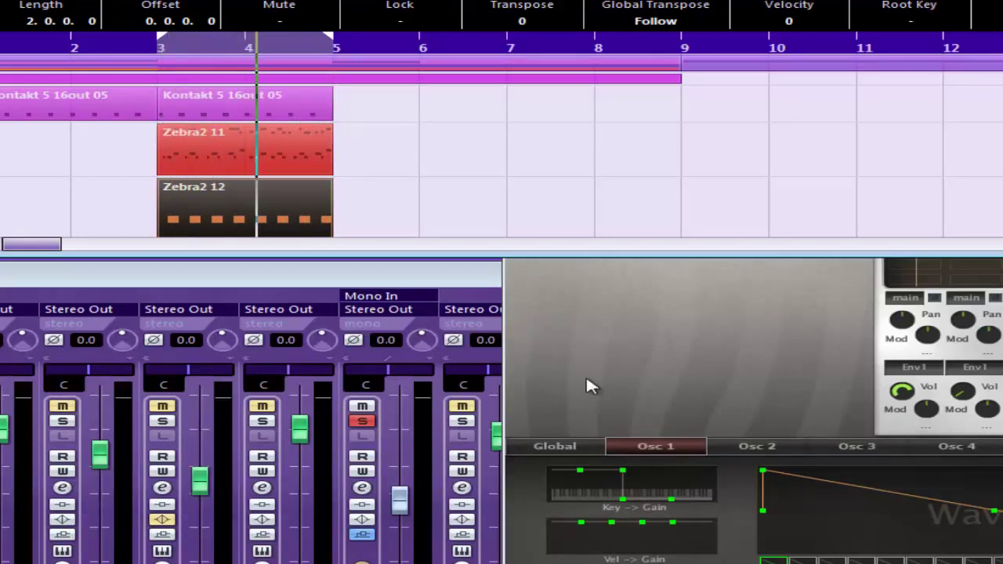
# Step: Set the first lane's volume to 0.00 and add Osc 2 to the second lane with that lane's volume raised
pyautogui.click(686, 377)
pyautogui.moveTo(753, 26); pyautogui.dragTo(313, 4)
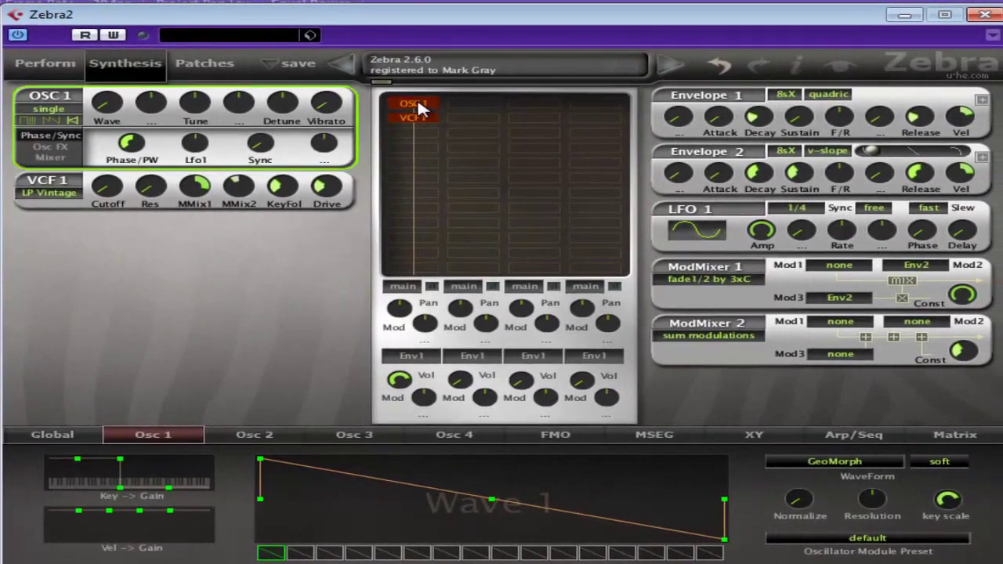
pyautogui.click(417, 103)
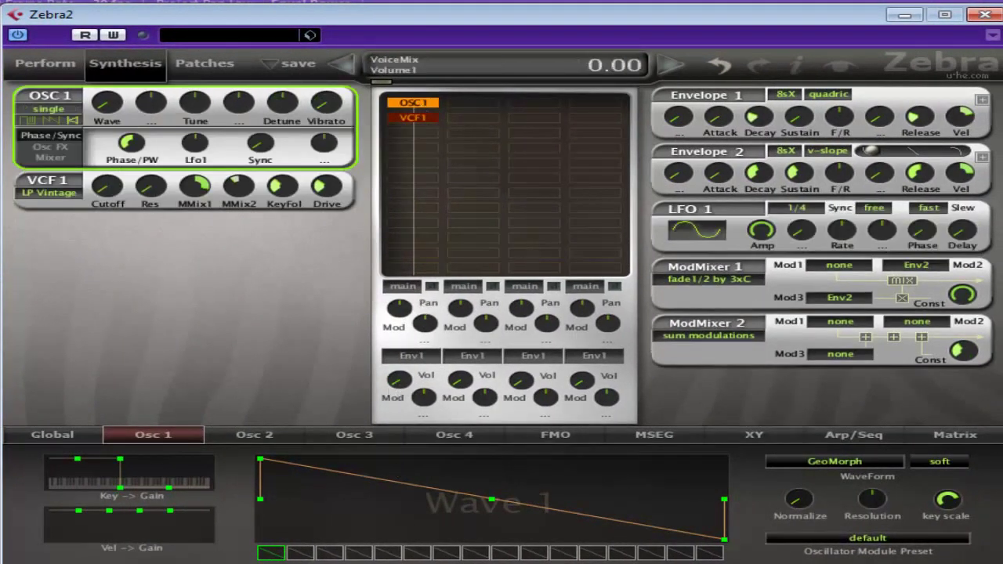
pyautogui.moveTo(468, 392); pyautogui.dragTo(494, 272)
pyautogui.click(472, 98)
pyautogui.click(510, 108)
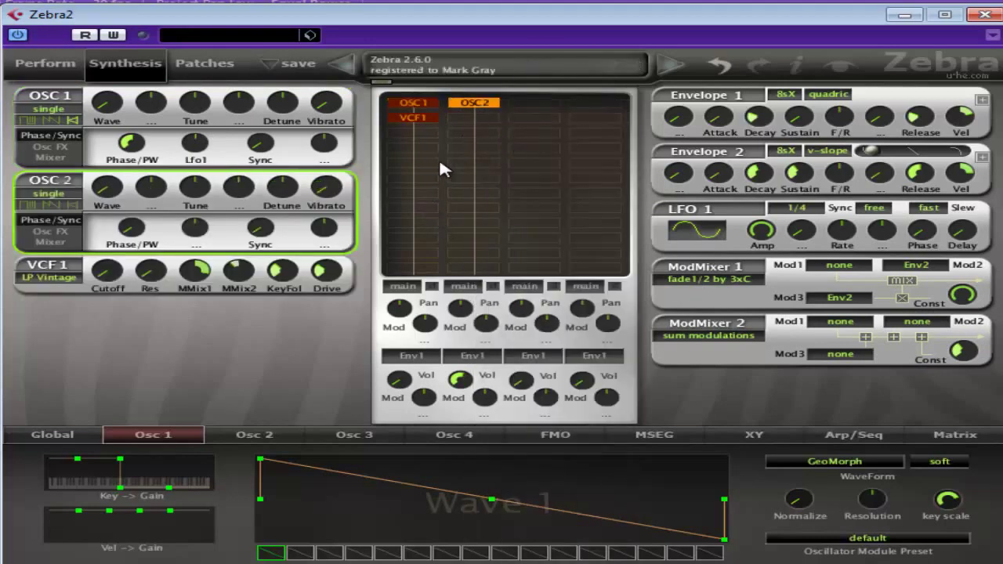
# Step: Add VCF 2 below Osc 2 in the second lane and bypass Osc 1 and VCF 1
pyautogui.click(473, 143)
pyautogui.click(548, 230)
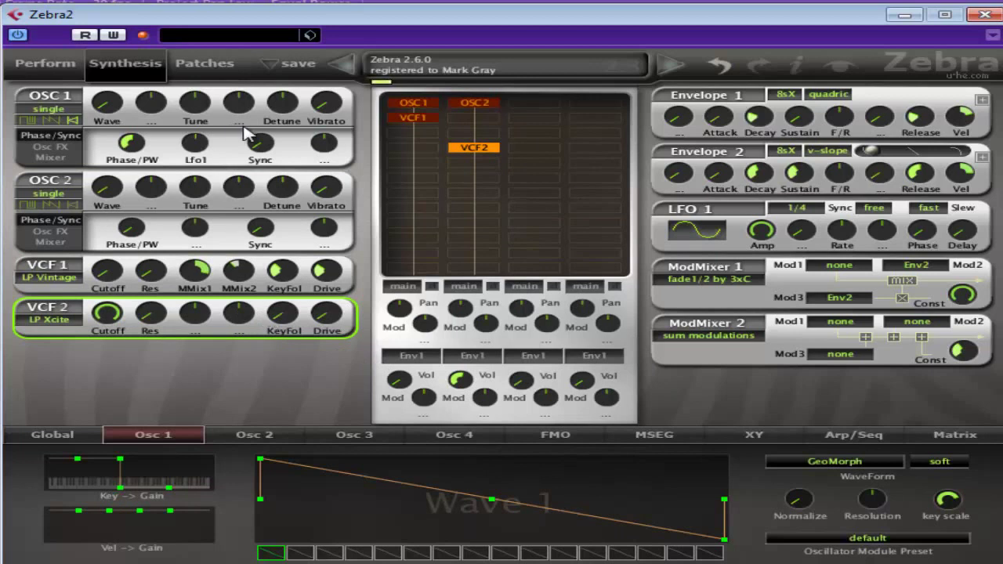
pyautogui.doubleClick(417, 105)
pyautogui.doubleClick(424, 119)
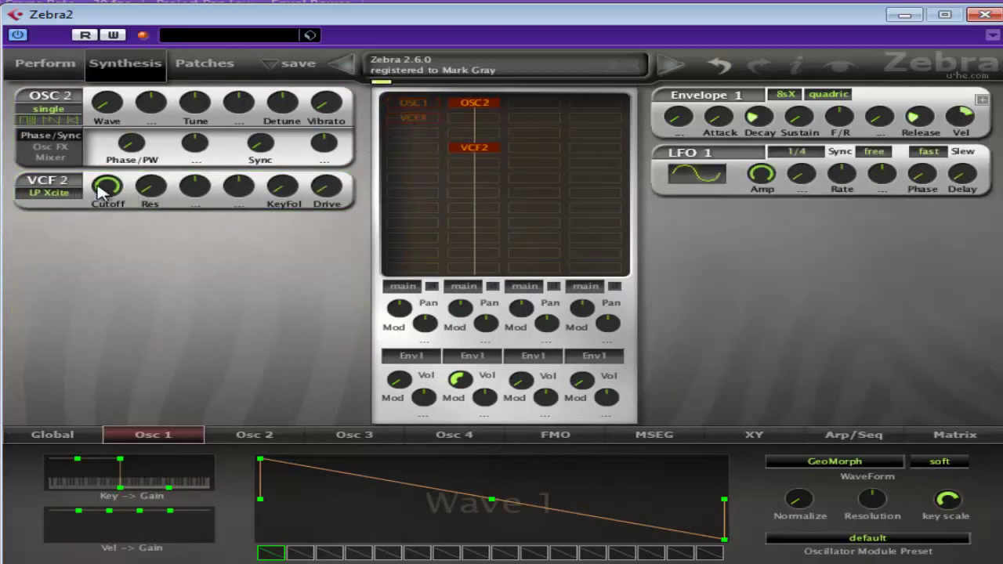
# Step: Lower the VCF 2 Cutoff well below maximum and raise its Res
pyautogui.moveTo(104, 193); pyautogui.dragTo(112, 273)
pyautogui.moveTo(152, 186); pyautogui.dragTo(174, 117)
pyautogui.rightClick(727, 232)
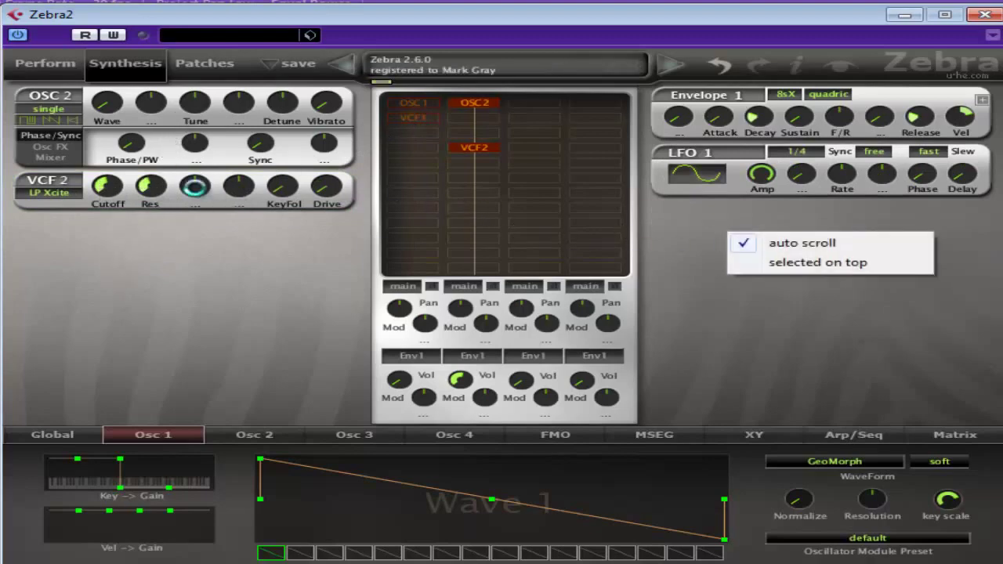
# Step: Assign LfoG1 to the first modulation slot of VCF 2 and set the LFO Global 1 sync to 2/1
pyautogui.click(195, 202)
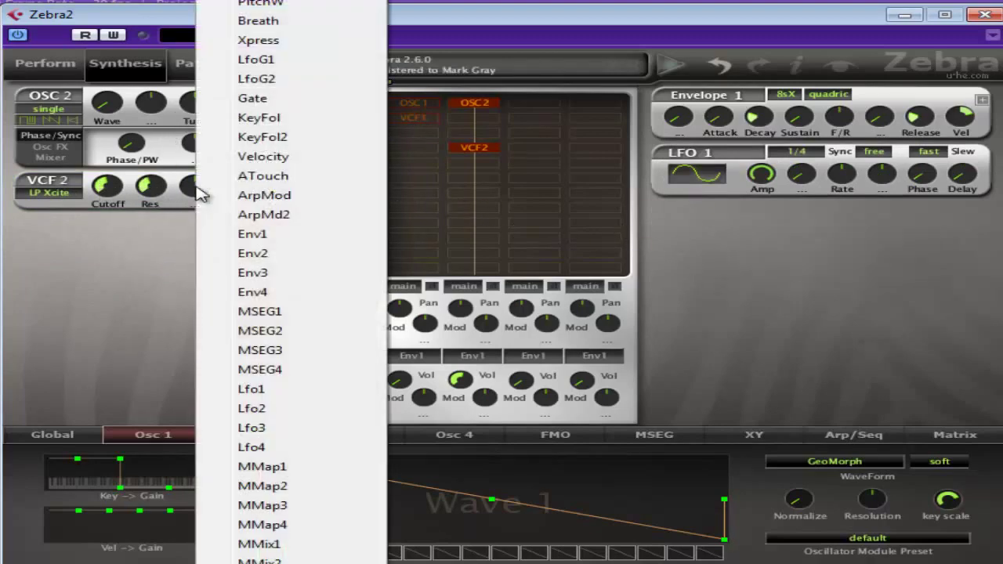
pyautogui.click(309, 58)
pyautogui.click(798, 210)
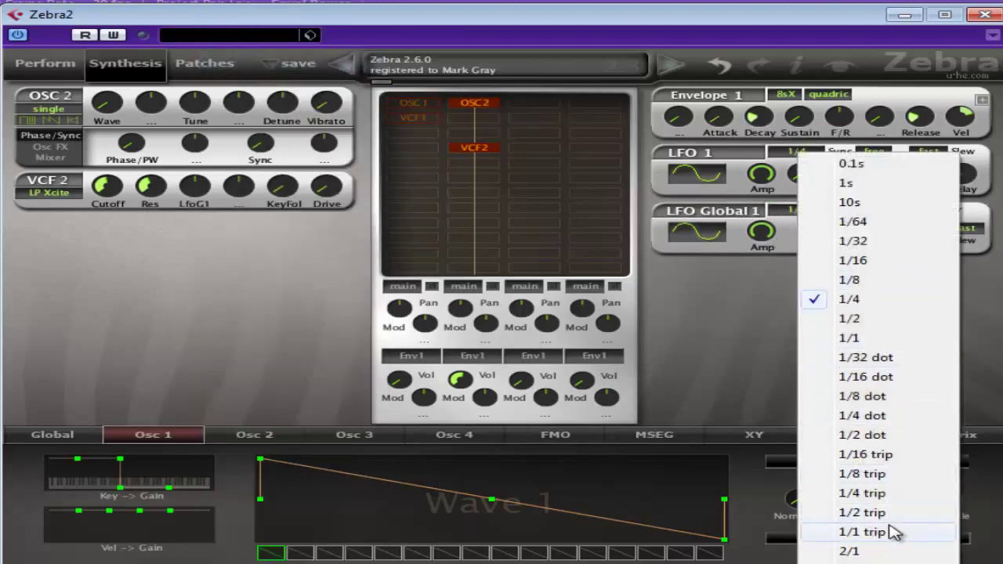
pyautogui.click(893, 551)
pyautogui.click(798, 210)
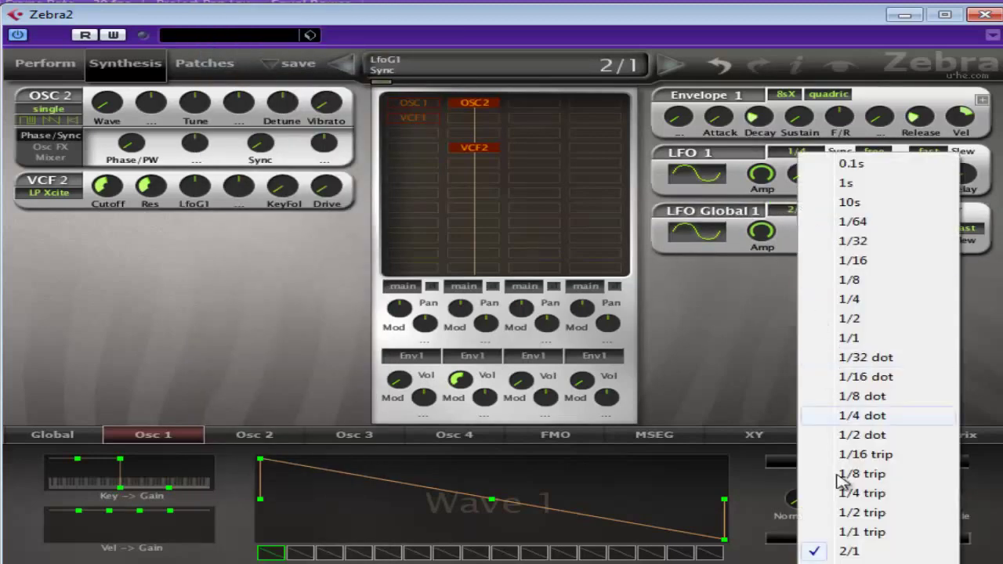
pyautogui.click(723, 309)
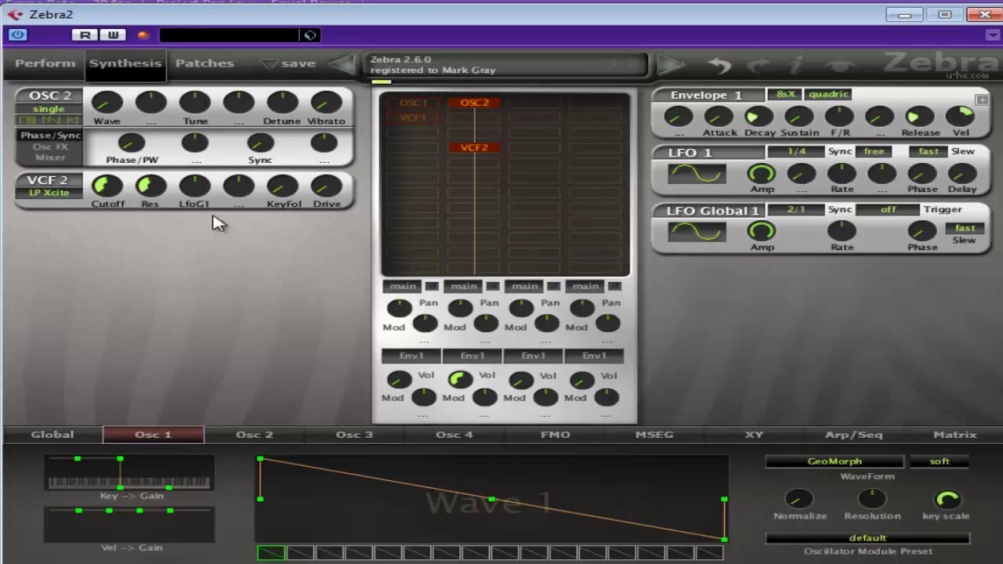
# Step: Raise the LfoG1 modulation depth on VCF 2, set the LFO Global 1 amplitude to 39.00, and close the Zebra2 window
pyautogui.moveTo(194, 188); pyautogui.dragTo(227, 125)
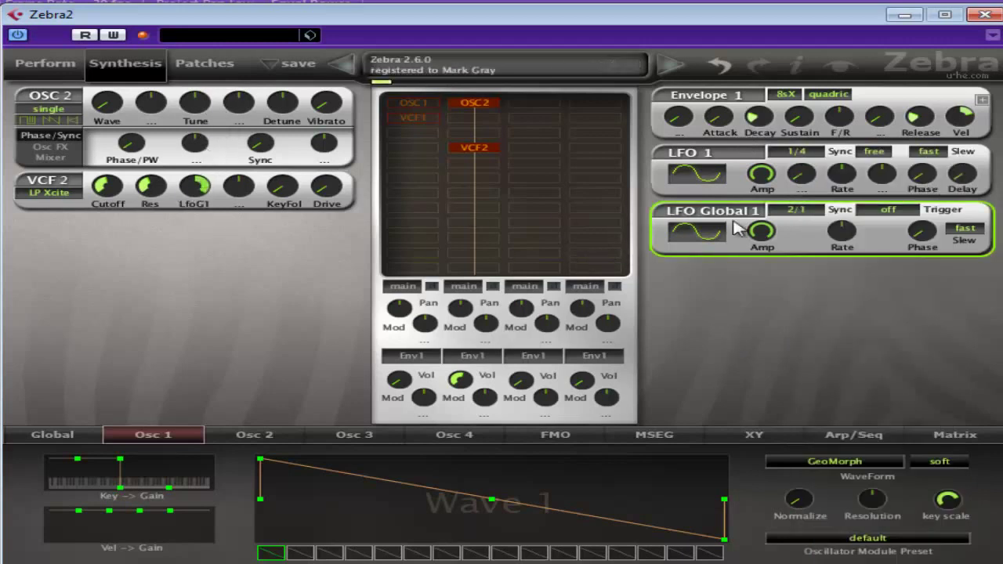
pyautogui.moveTo(752, 233); pyautogui.dragTo(766, 315)
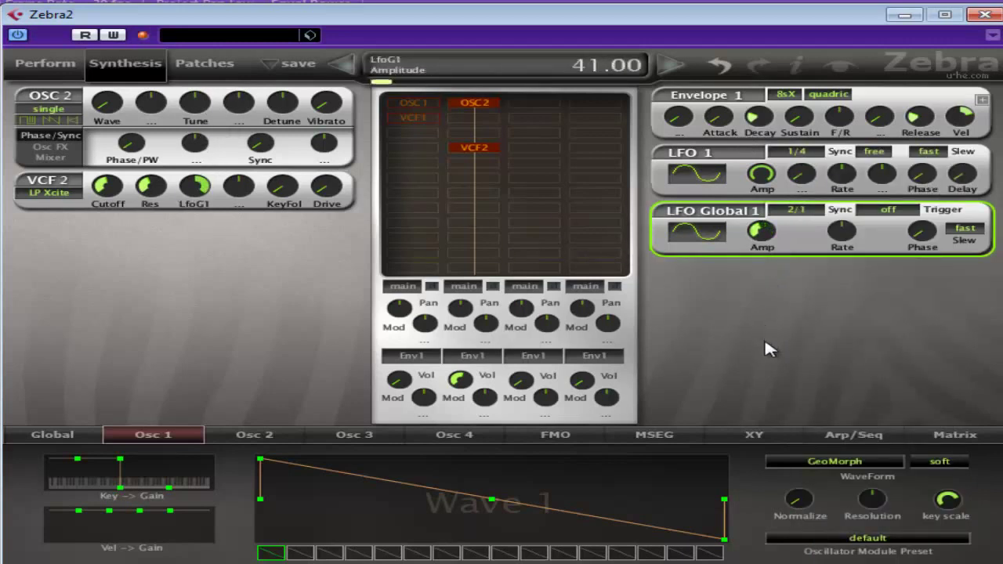
pyautogui.click(984, 16)
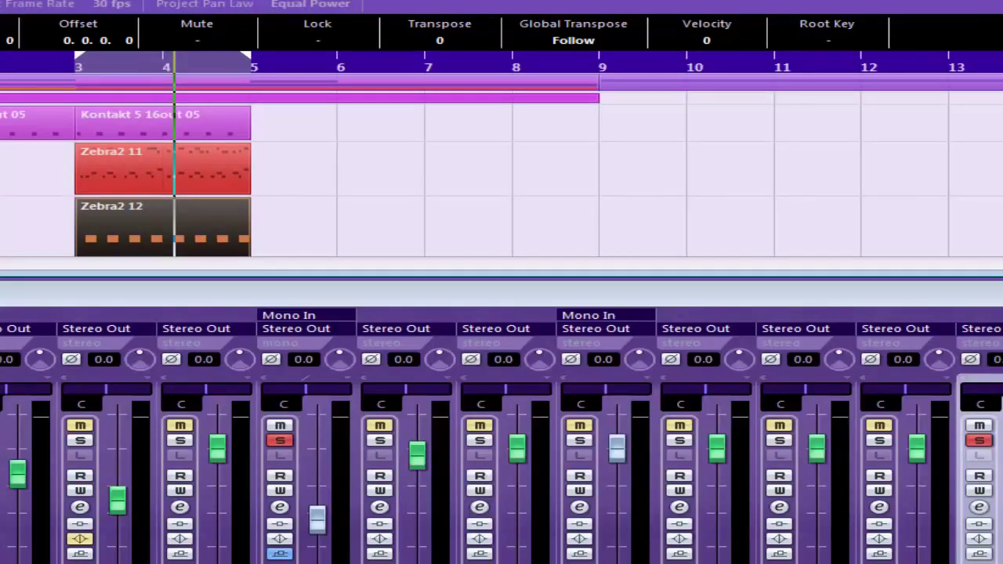
# Step: Compare the Osc 1 and Osc 2 Key -> Gain curves and pull Osc 2's first point down to zero gain directly beneath its second
pyautogui.scroll(-2, 501, 164)
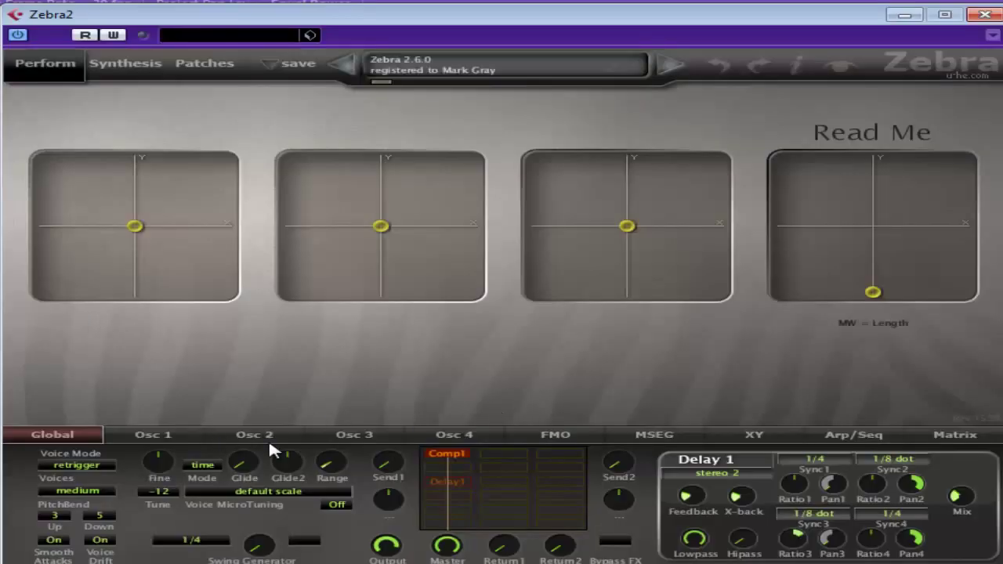
pyautogui.click(258, 436)
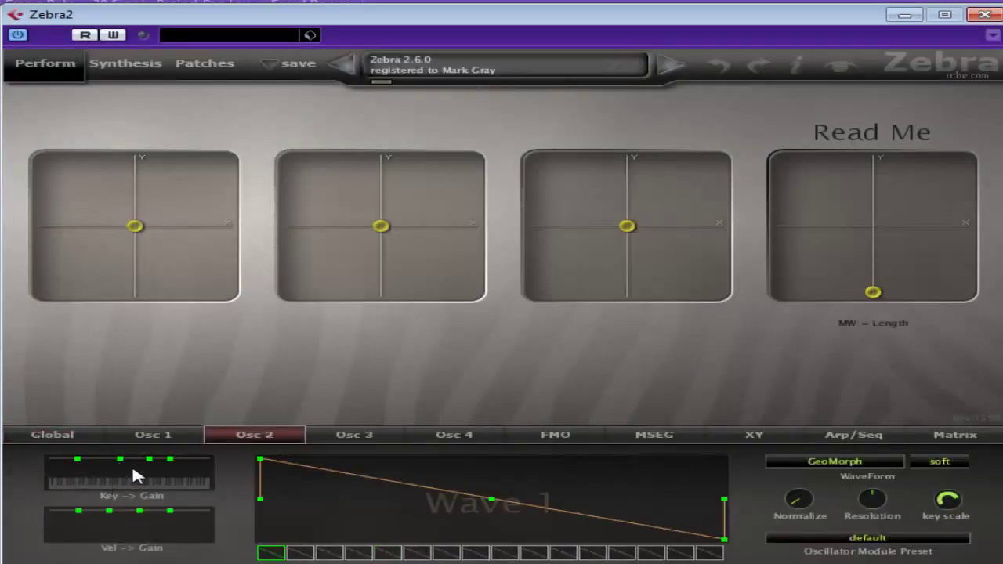
pyautogui.click(153, 435)
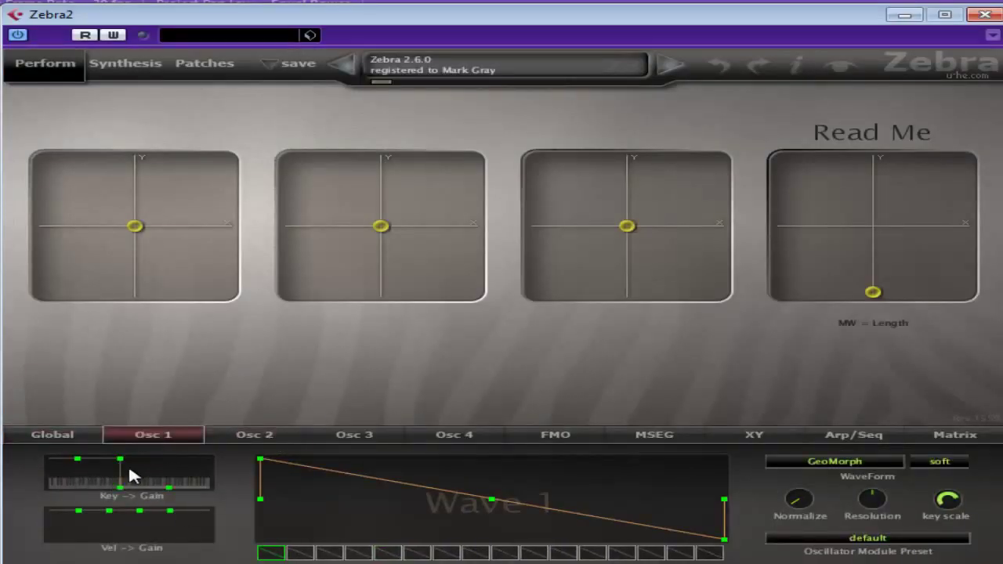
pyautogui.click(259, 437)
pyautogui.click(180, 439)
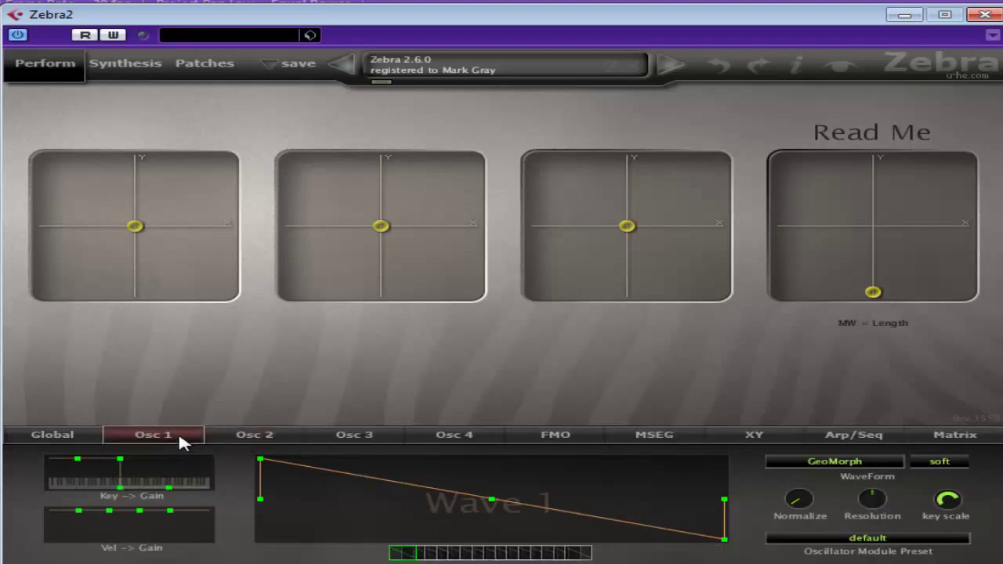
pyautogui.click(262, 437)
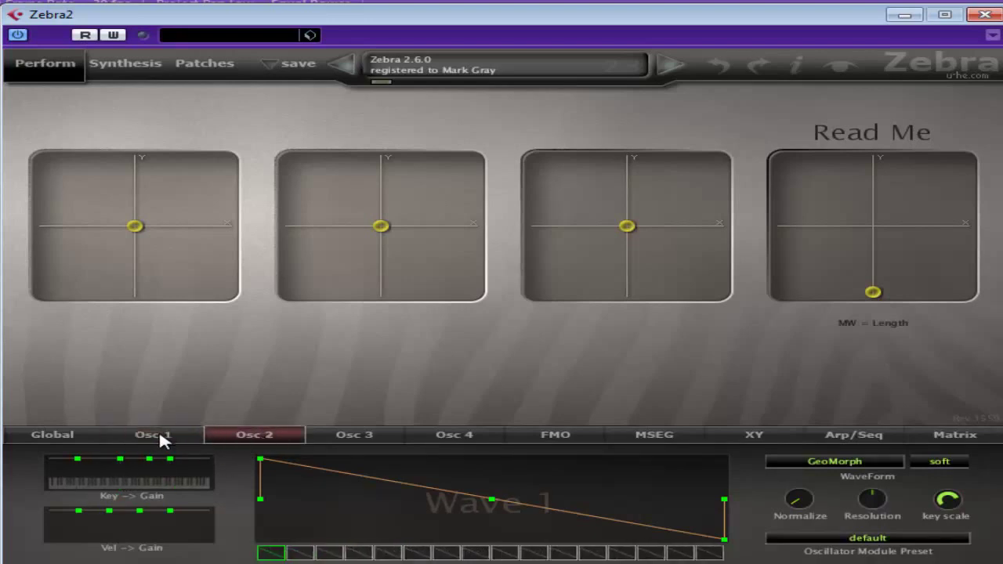
pyautogui.click(159, 437)
pyautogui.click(258, 438)
pyautogui.moveTo(79, 459); pyautogui.dragTo(122, 516)
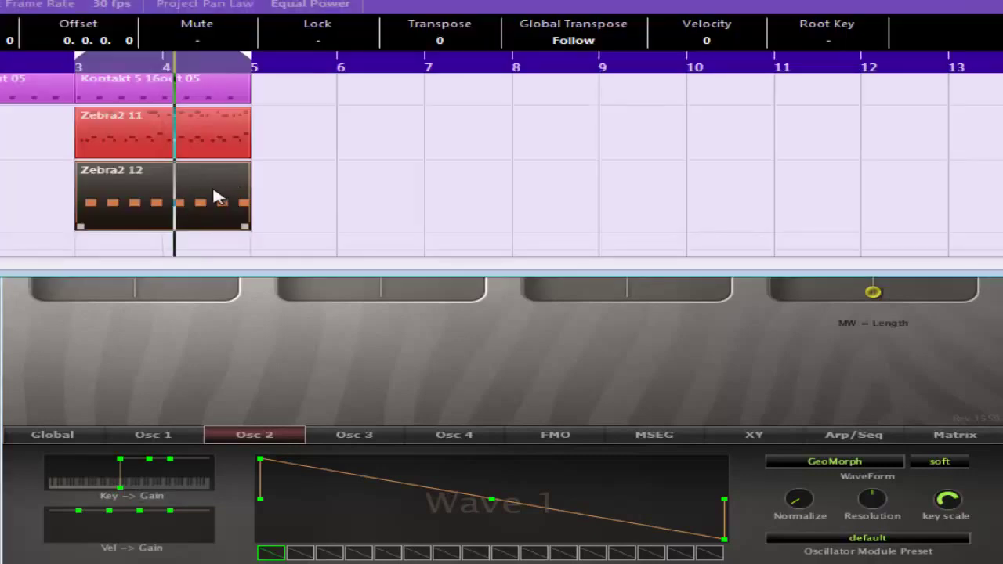
# Step: Open the Zebra2 12 clip's notes and draw three short E3 notes within the first beat of bar 3
pyautogui.doubleClick(168, 195)
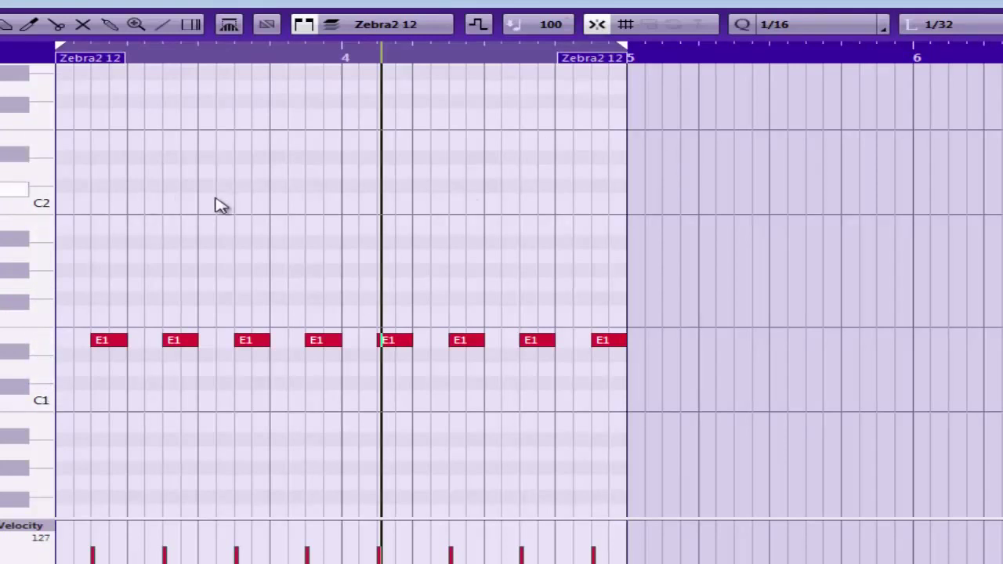
pyautogui.scroll(3, 43, 286)
pyautogui.scroll(3, 224, 374)
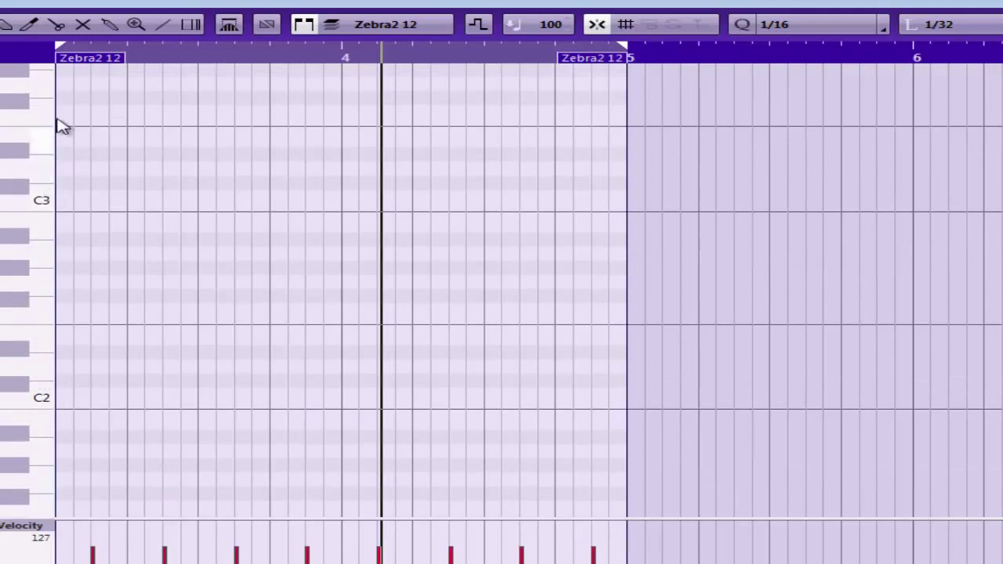
pyautogui.scroll(5, 141, 214)
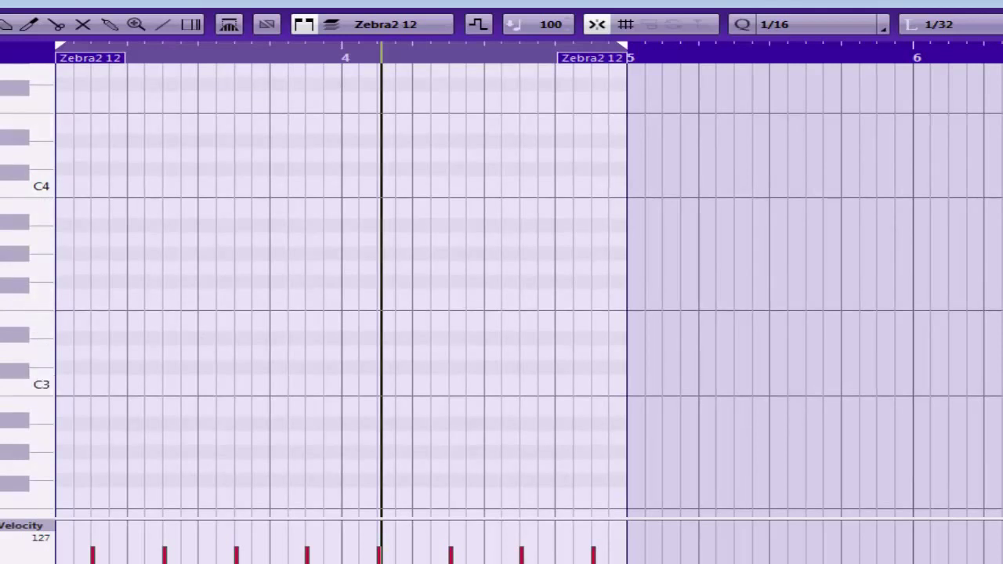
pyautogui.rightClick(187, 292)
pyautogui.click(182, 287)
pyautogui.scroll(-5, 16, 254)
pyautogui.scroll(5, 320, 293)
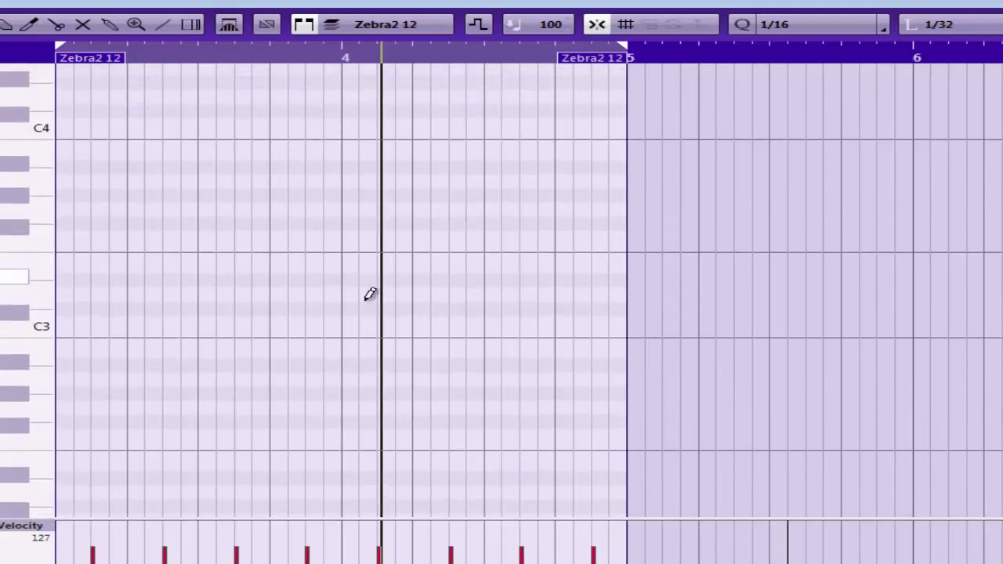
pyautogui.click(77, 265)
pyautogui.click(96, 265)
pyautogui.click(114, 264)
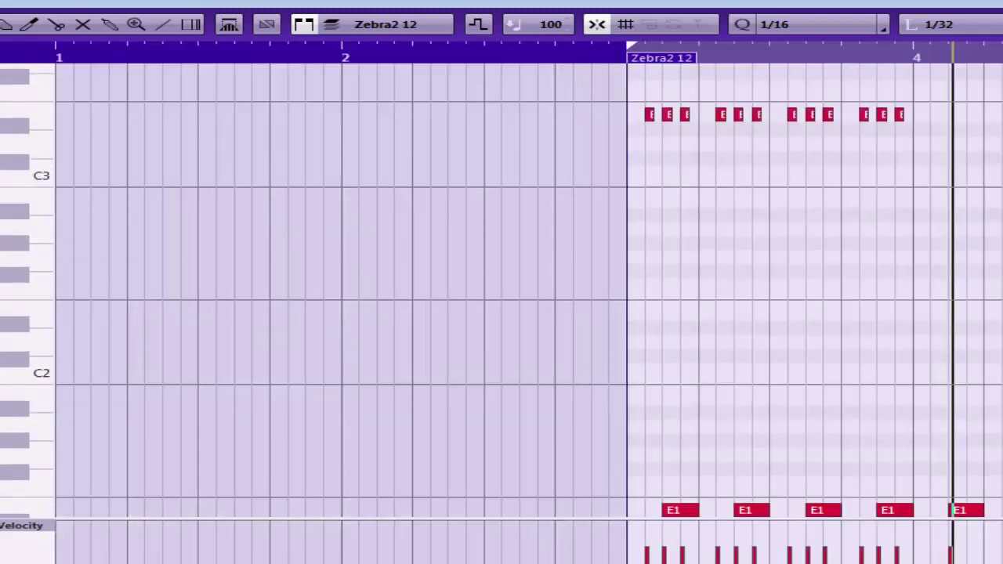
# Step: Undo the last repeated copies of the three-note E3 group
pyautogui.scroll(-5, 501, 289)
pyautogui.scroll(1, 502, 290)
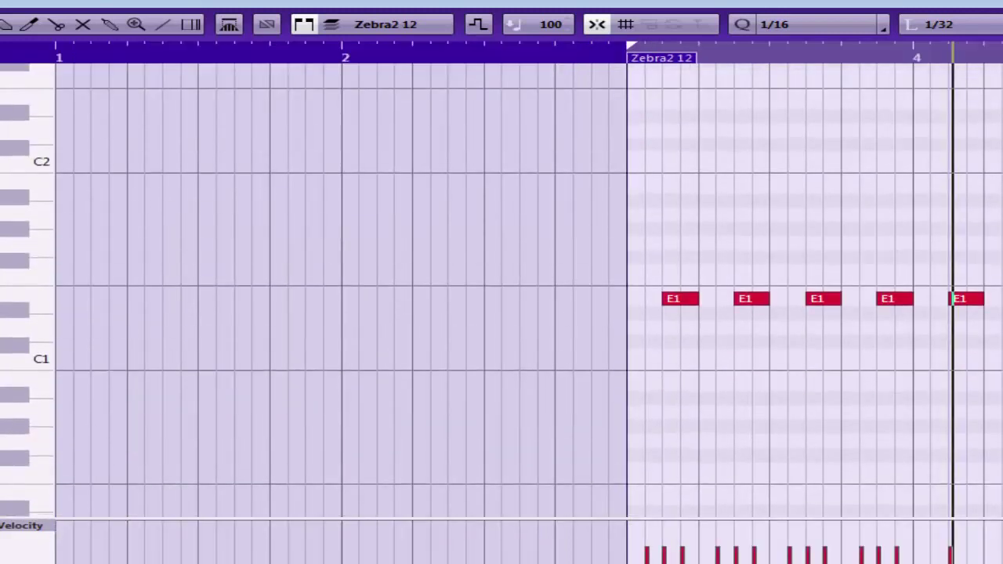
pyautogui.hotkey('ctrl', 'z')
pyautogui.hotkey('ctrl', 'z')
pyautogui.hotkey('ctrl', 'z')
pyautogui.hotkey('ctrl', 'z')
pyautogui.hotkey('ctrl', 'z')
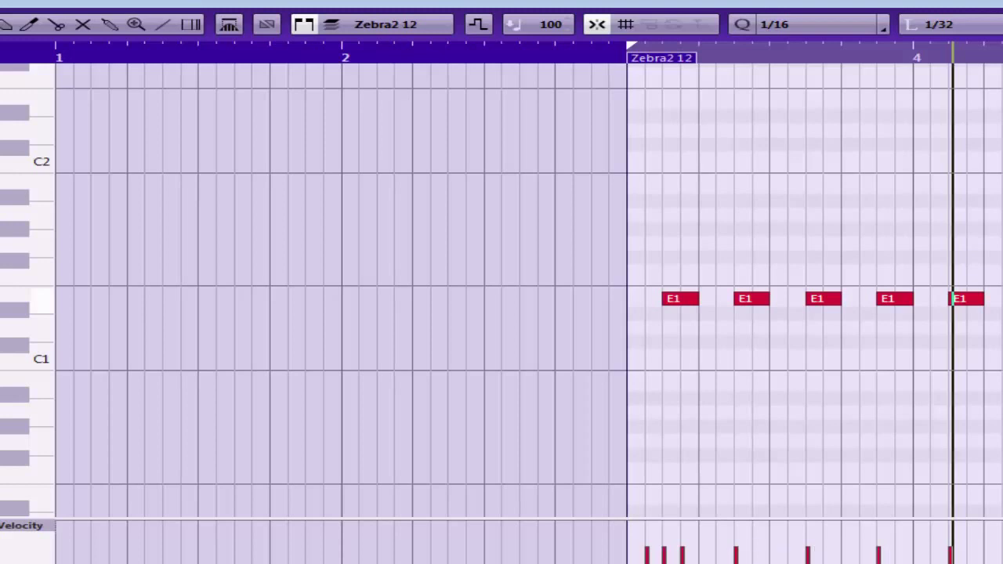
# Step: Repeat the three-note E3 group on every beat through the end of the Zebra2 12 clip
pyautogui.scroll(5, 502, 290)
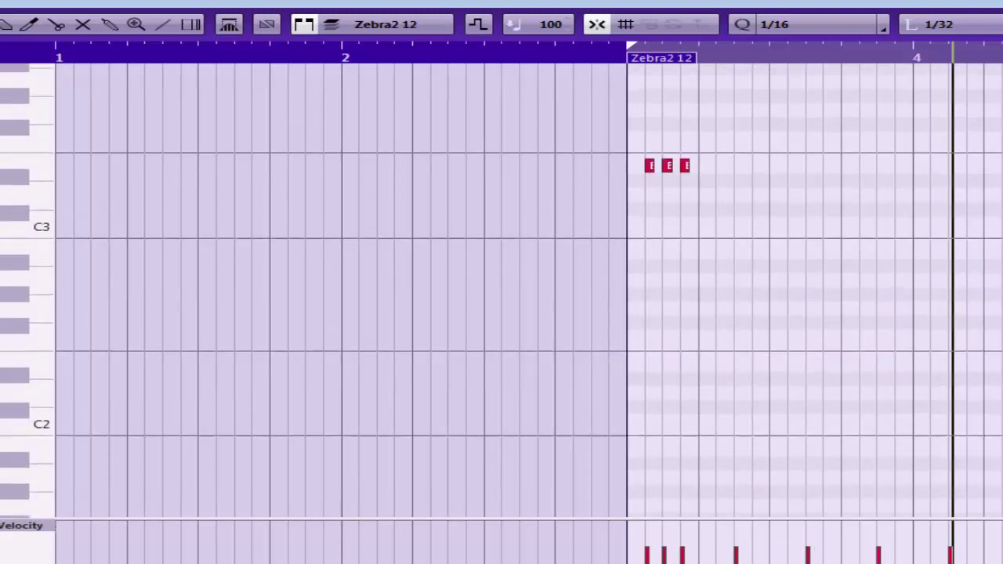
pyautogui.rightClick(778, 174)
pyautogui.click(807, 171)
pyautogui.click(728, 148)
pyautogui.click(740, 148)
pyautogui.click(757, 148)
pyautogui.click(728, 148)
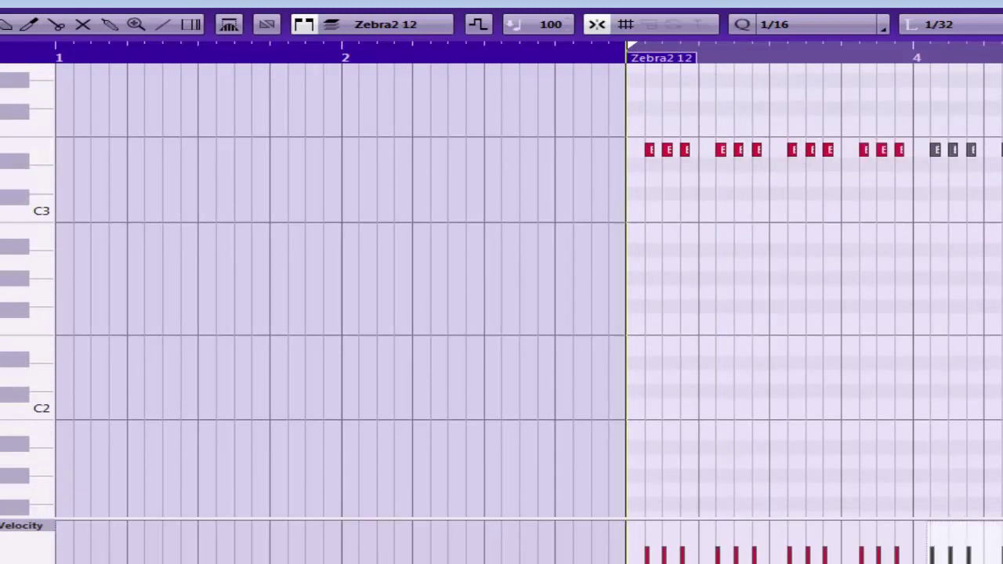
pyautogui.scroll(1, 501, 290)
pyautogui.scroll(1, 42, 196)
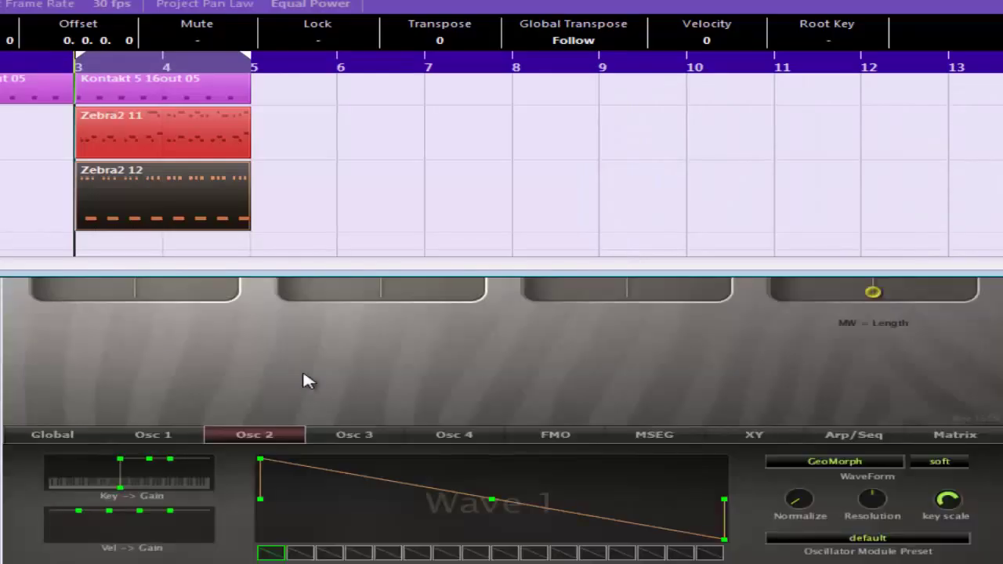
# Step: In Zebra2's synthesis view, set the VCF 2 LfoG1 modulation depth to 48.00 and lower the Cutoff to 49.00
pyautogui.click(303, 365)
pyautogui.click(126, 64)
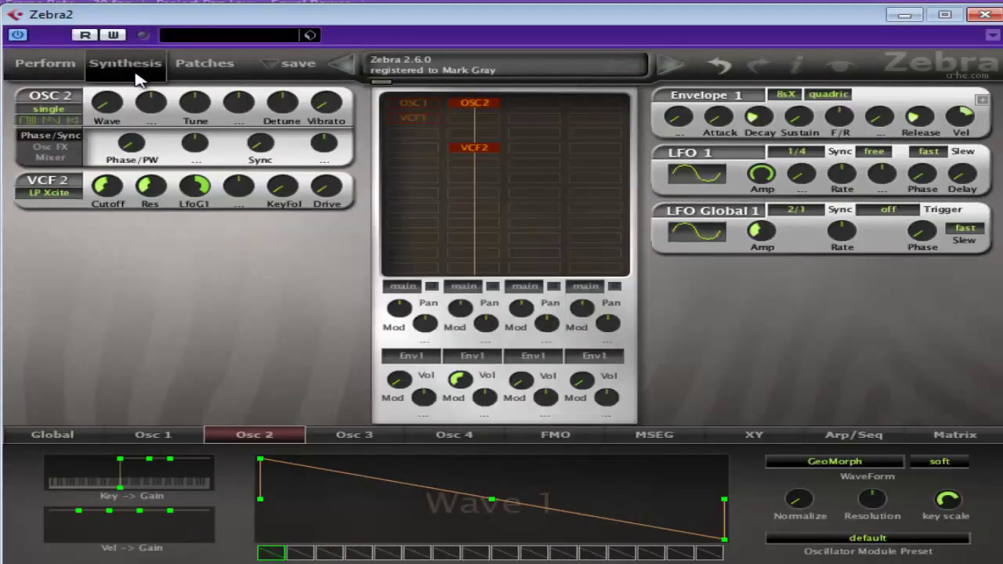
pyautogui.moveTo(194, 186); pyautogui.dragTo(196, 246)
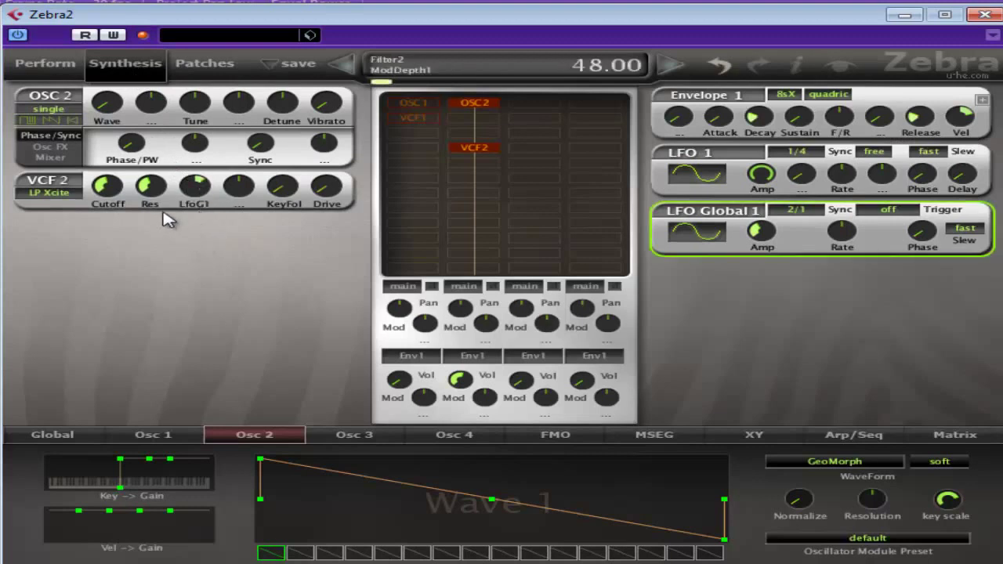
pyautogui.moveTo(103, 186); pyautogui.dragTo(103, 221)
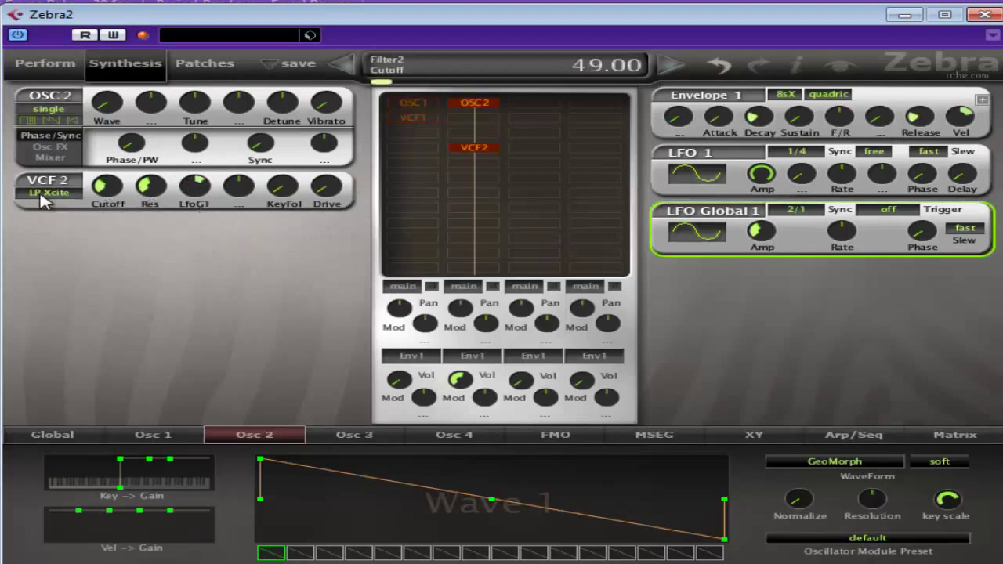
# Step: Change the VCF 2 filter type to BP RezBand and set its Cutoff to 50.00
pyautogui.click(49, 192)
pyautogui.click(156, 360)
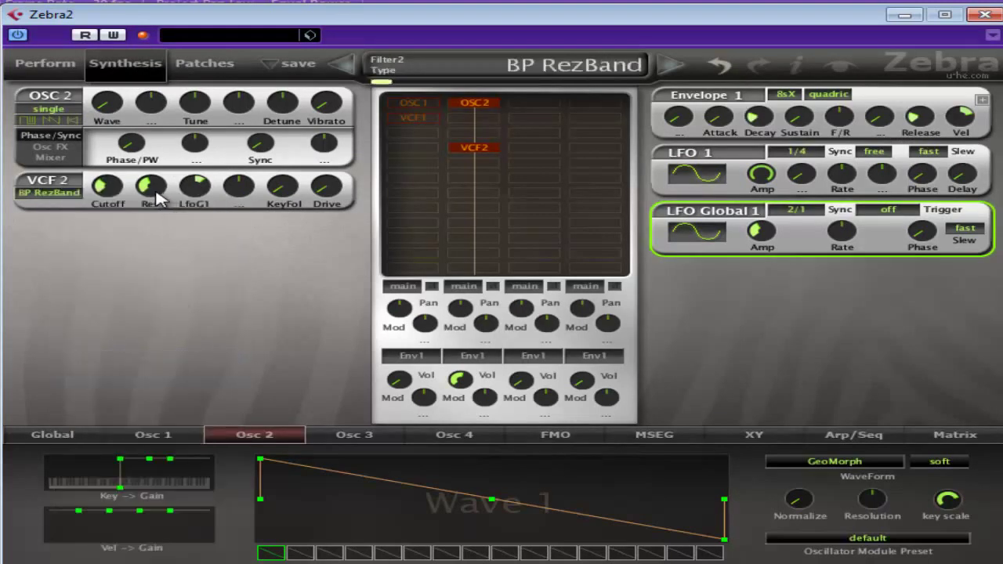
pyautogui.moveTo(159, 191); pyautogui.dragTo(112, 189)
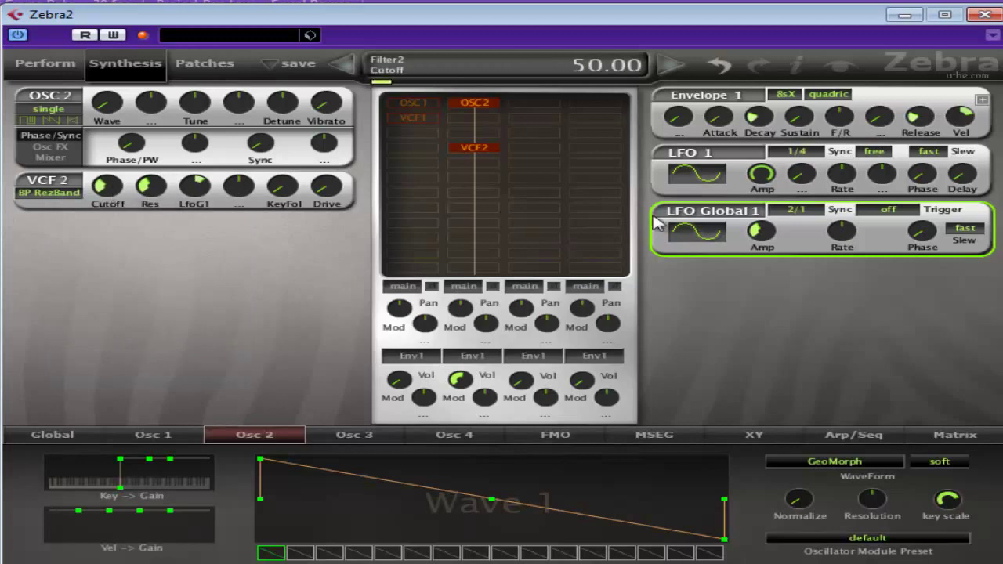
# Step: Set the LFO Global 1 waveform to triangle, lower its amplitude to 26.00 and raise its rate slightly
pyautogui.click(714, 232)
pyautogui.click(732, 262)
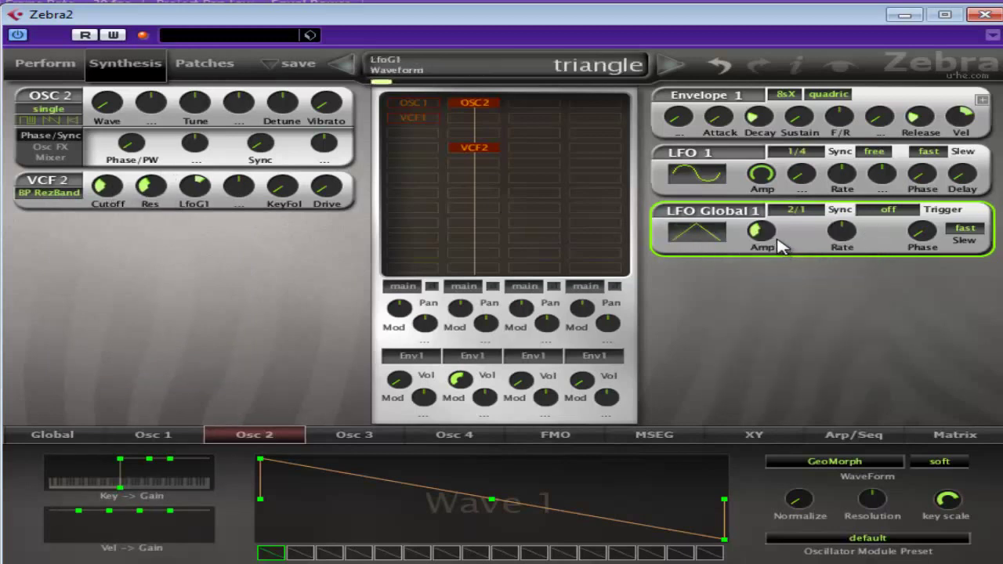
pyautogui.moveTo(757, 246); pyautogui.dragTo(768, 266)
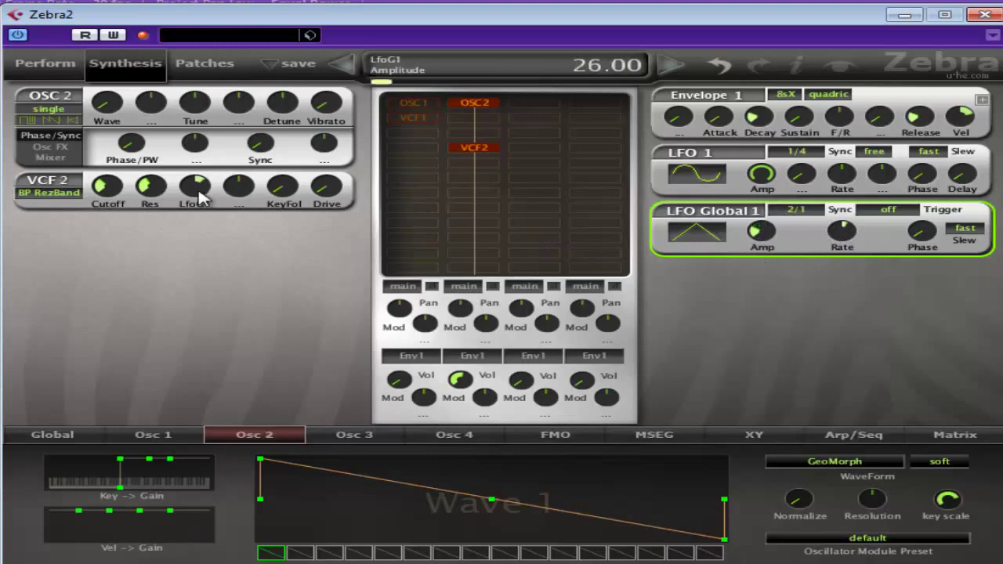
# Step: Lower the VCF 2 Cutoff, increase its LfoG1 modulation depth and raise KeyFol to maximum
pyautogui.moveTo(200, 191)
pyautogui.mouseDown()
pyautogui.moveTo(201, 219)
pyautogui.moveTo(191, 138)
pyautogui.moveTo(202, 214)
pyautogui.moveTo(198, 207)
pyautogui.mouseUp()
pyautogui.moveTo(101, 186); pyautogui.dragTo(202, 154)
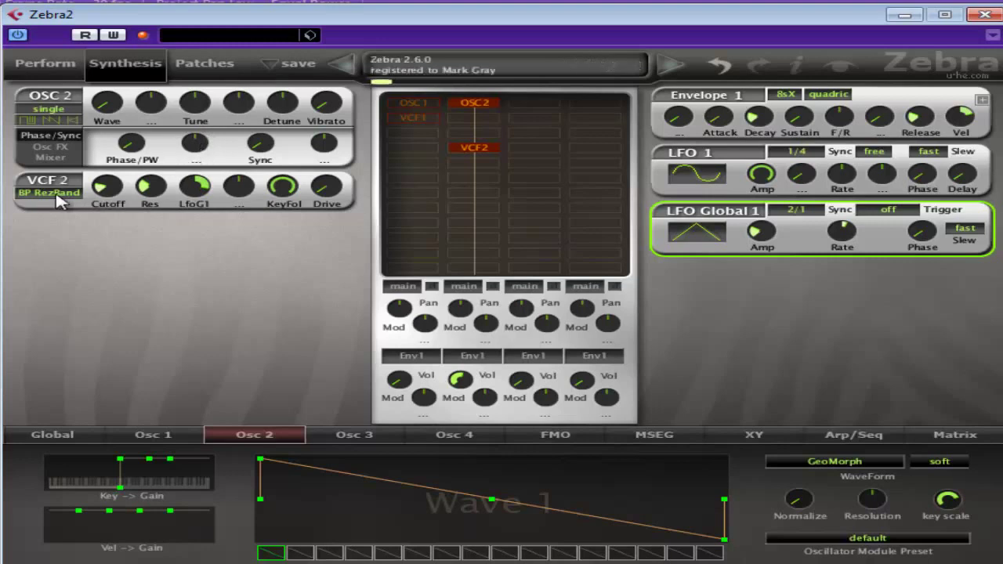
# Step: Switch OSC 2 from single to dual, raise its Detune slightly and lower its Tune
pyautogui.click(50, 109)
pyautogui.click(107, 136)
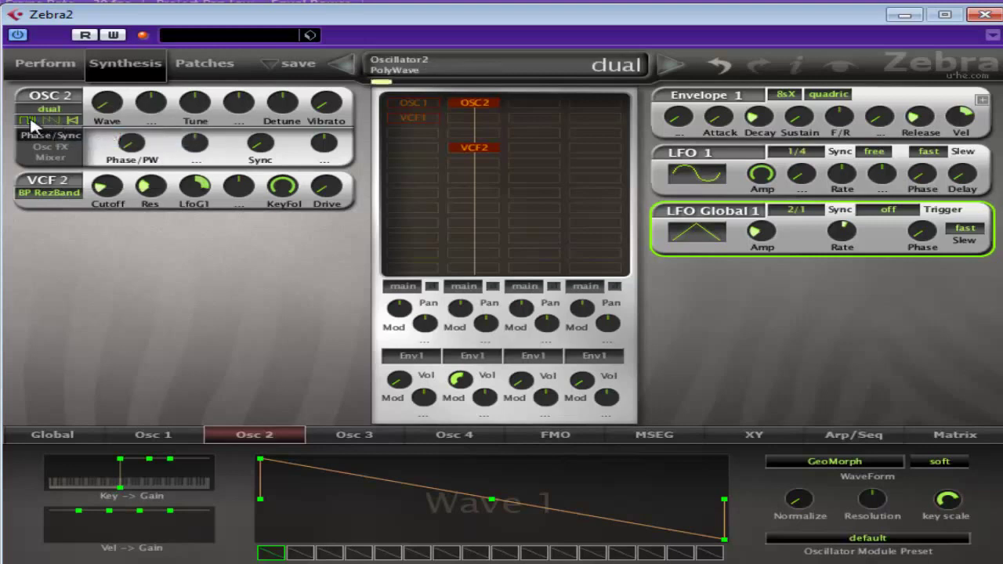
pyautogui.moveTo(290, 112); pyautogui.dragTo(282, 110)
pyautogui.moveTo(194, 100); pyautogui.dragTo(195, 134)
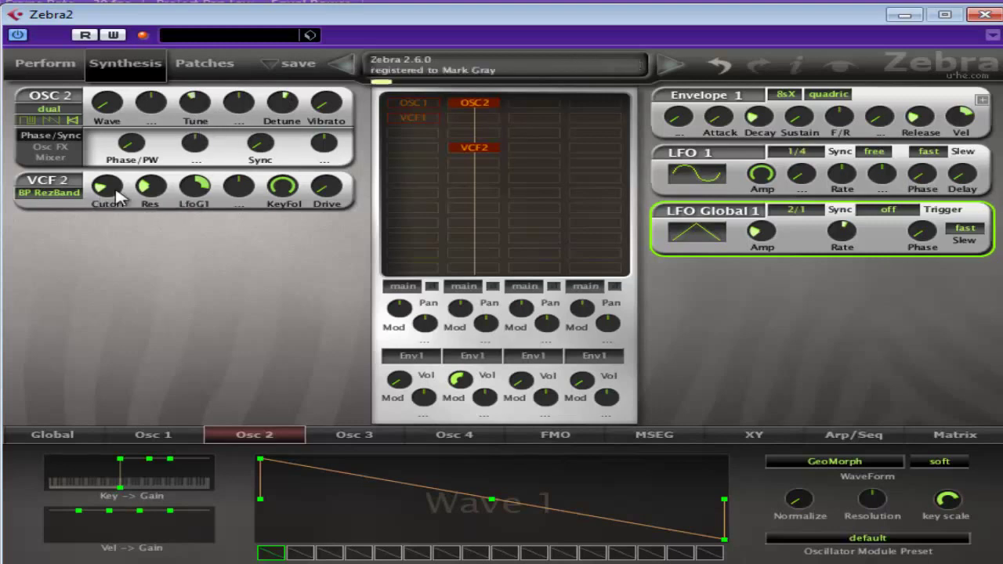
# Step: Set the LFO Global 1 amplitude to 37.50, reduce the VCF 2 LfoG1 depth and raise the VCF 2 Cutoff
pyautogui.moveTo(116, 189)
pyautogui.moveTo(188, 190); pyautogui.dragTo(185, 214)
pyautogui.moveTo(768, 247); pyautogui.dragTo(768, 217)
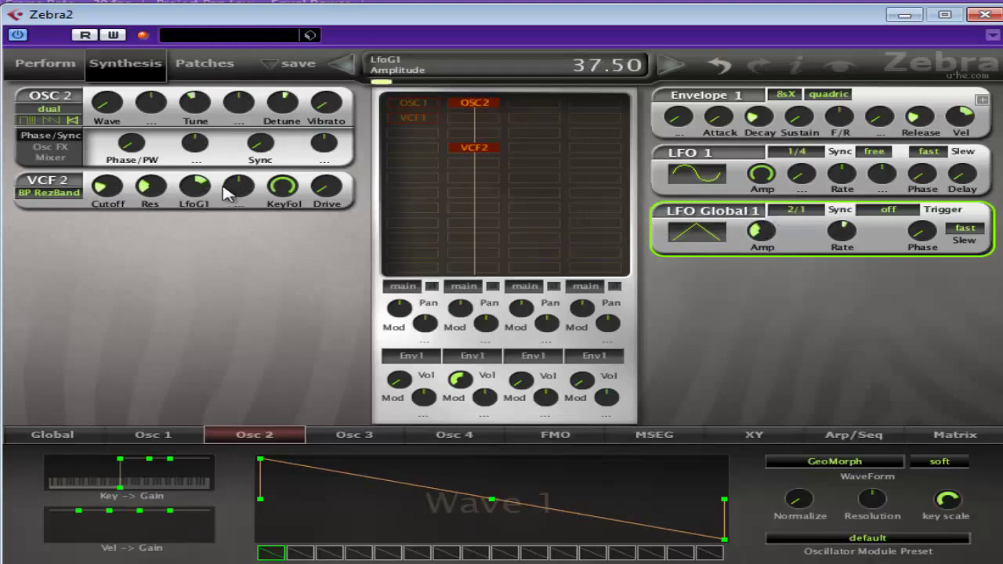
pyautogui.moveTo(212, 191)
pyautogui.mouseDown()
pyautogui.moveTo(199, 182)
pyautogui.moveTo(197, 202)
pyautogui.moveTo(219, 200)
pyautogui.mouseUp()
pyautogui.moveTo(109, 191); pyautogui.dragTo(123, 165)
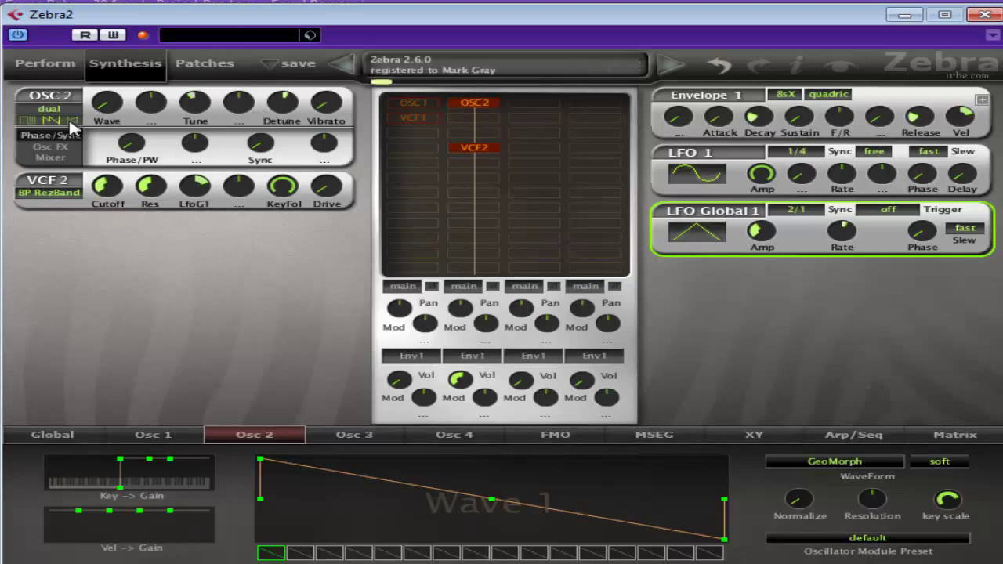
# Step: Raise OSC 2's Sync amount slightly and close the Zebra2 window
pyautogui.moveTo(260, 143); pyautogui.dragTo(282, 109)
pyautogui.click(984, 14)
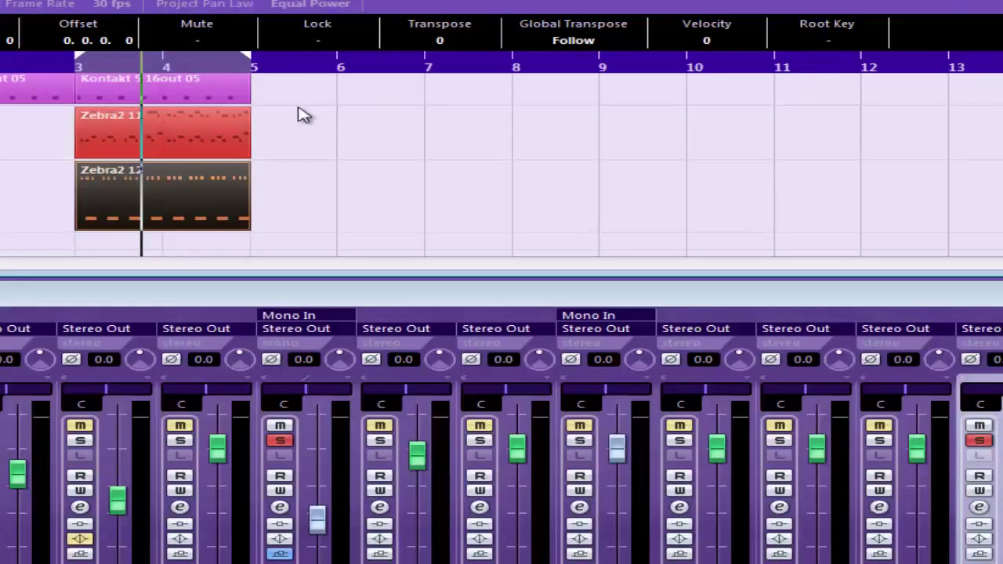
# Step: Examine the high and low note rows in the Zebra2 12 clip and return to the project
pyautogui.doubleClick(164, 205)
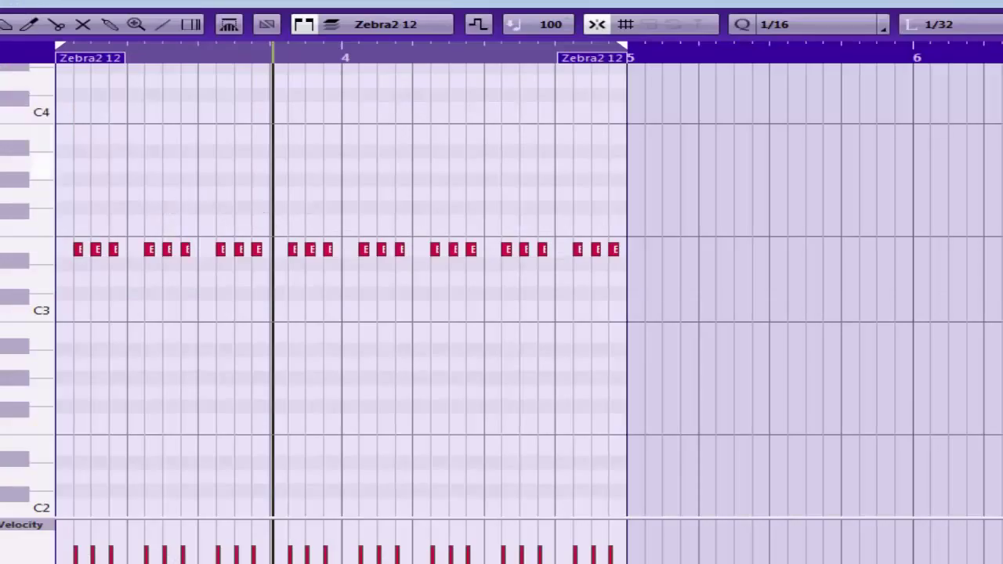
pyautogui.scroll(-5, 501, 292)
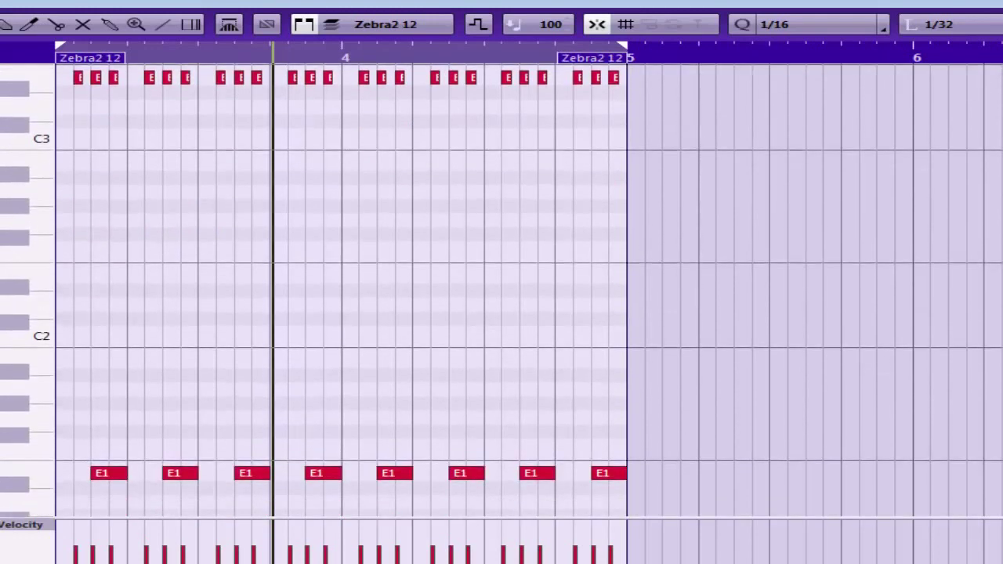
pyautogui.press('Return')
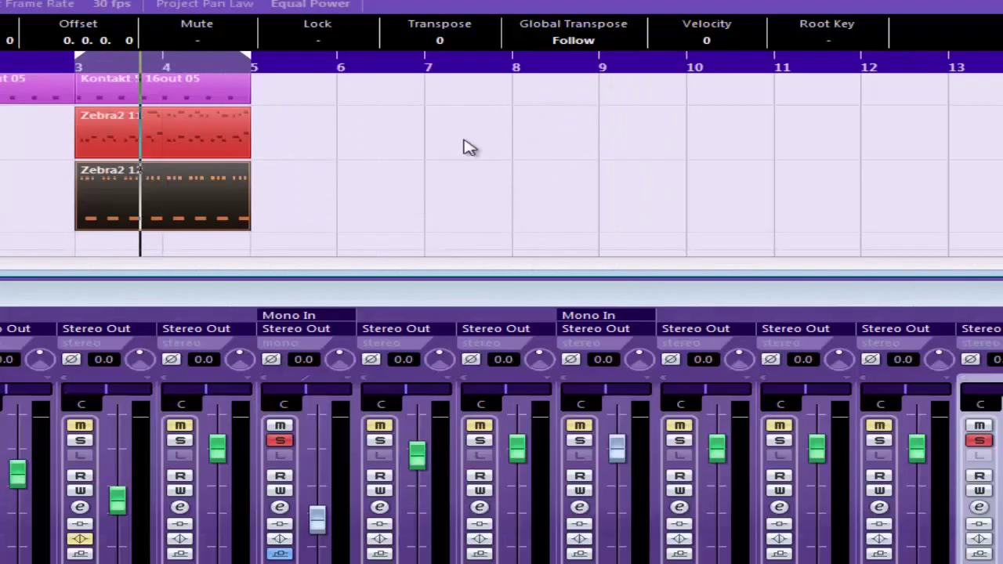
# Step: Reopen Zebra2's synthesis view, raise the first lane's volume and enable OSC 1 and VCF1 in the grid
pyautogui.click(2, 196)
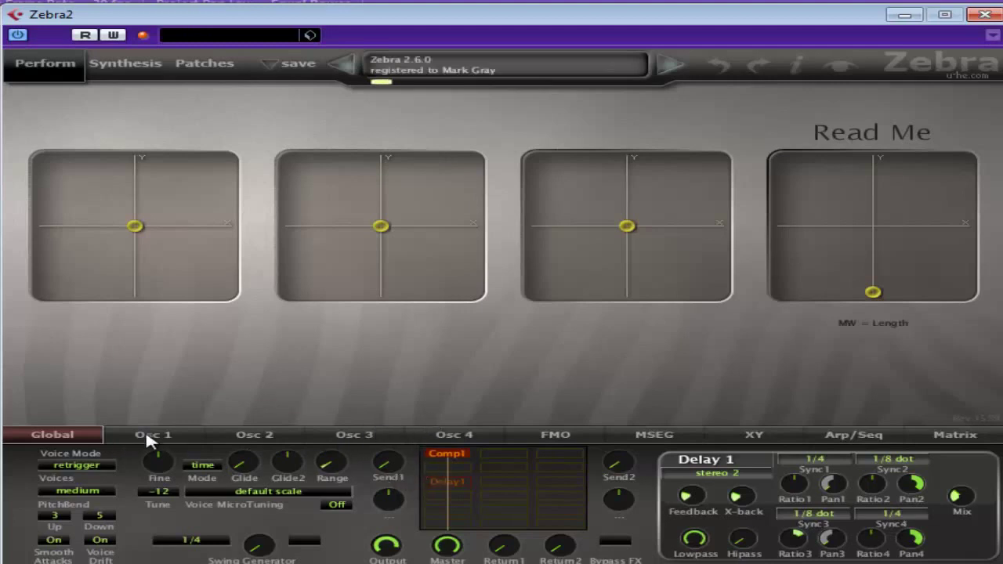
pyautogui.click(149, 433)
pyautogui.click(145, 65)
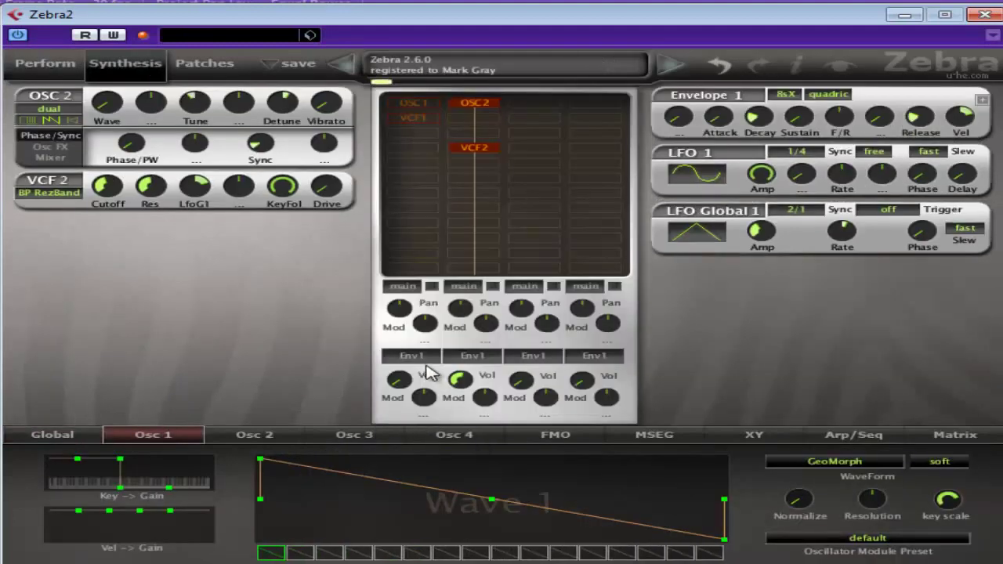
pyautogui.moveTo(402, 380); pyautogui.dragTo(418, 329)
pyautogui.click(420, 102)
pyautogui.click(417, 116)
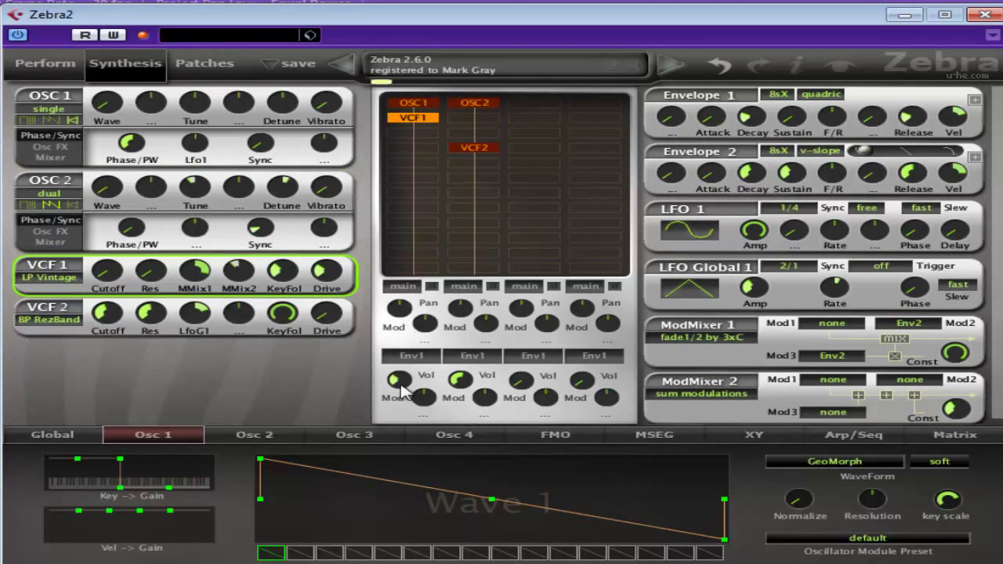
# Step: Raise the first lane's volume further and set the second lane's volume to 35.00
pyautogui.moveTo(406, 389); pyautogui.dragTo(427, 333)
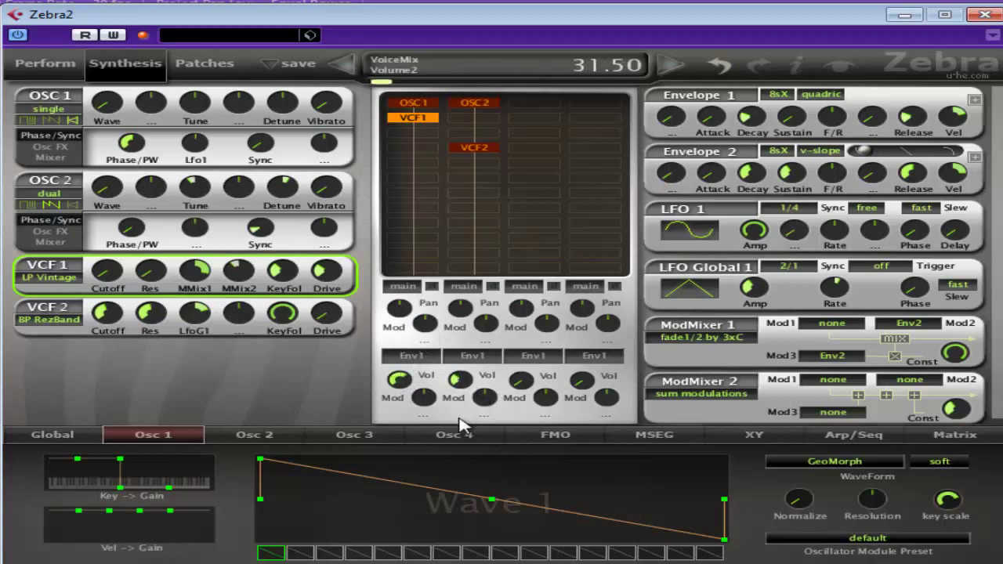
pyautogui.moveTo(461, 424); pyautogui.dragTo(463, 417)
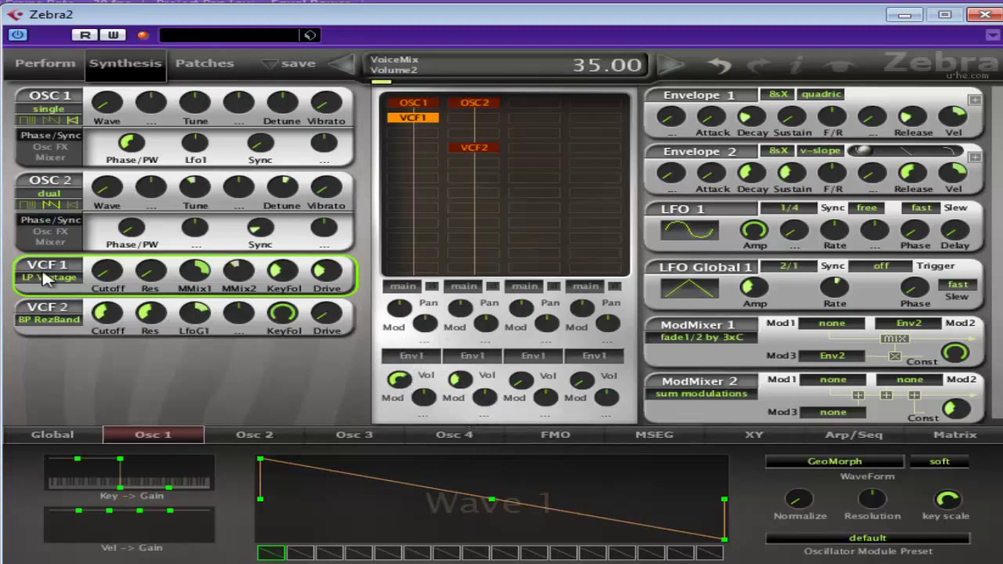
# Step: Open the Zebra2 12 clip's notes and move the third E3 note in bar 3 up to F3
pyautogui.click(1, 243)
pyautogui.click(152, 174)
pyautogui.click(159, 141)
pyautogui.click(141, 197)
pyautogui.doubleClick(140, 195)
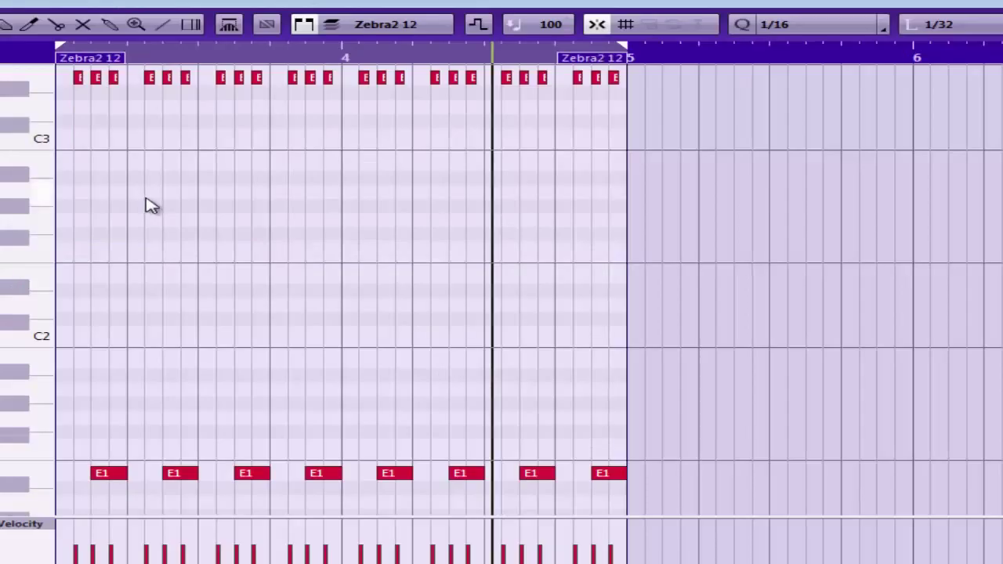
pyautogui.scroll(3, 161, 224)
pyautogui.moveTo(115, 176); pyautogui.dragTo(123, 149)
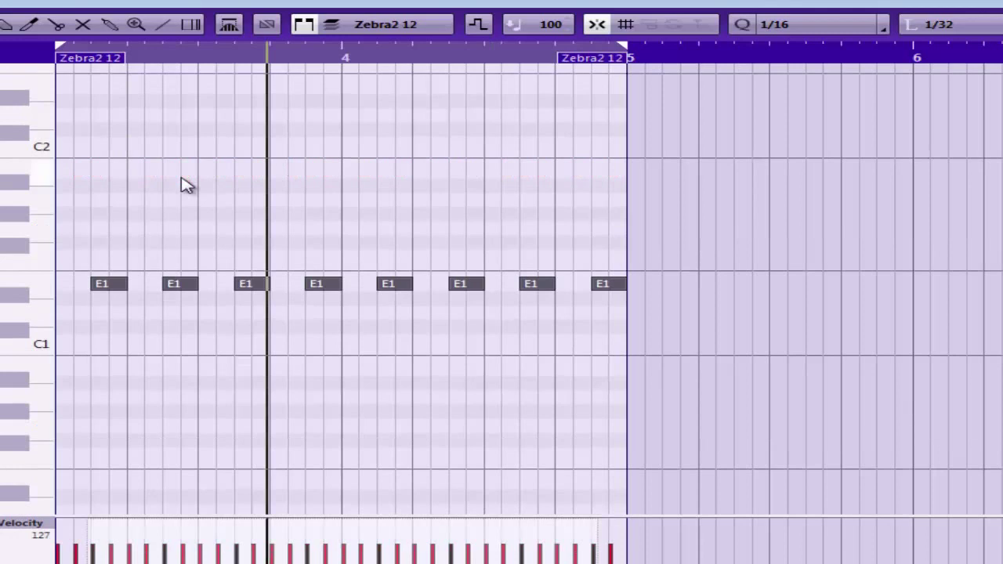
# Step: Play the edited Zebra2 12 clip from the start of the loop, stopping and resuming playback
pyautogui.press('KP_1')
pyautogui.press('space')
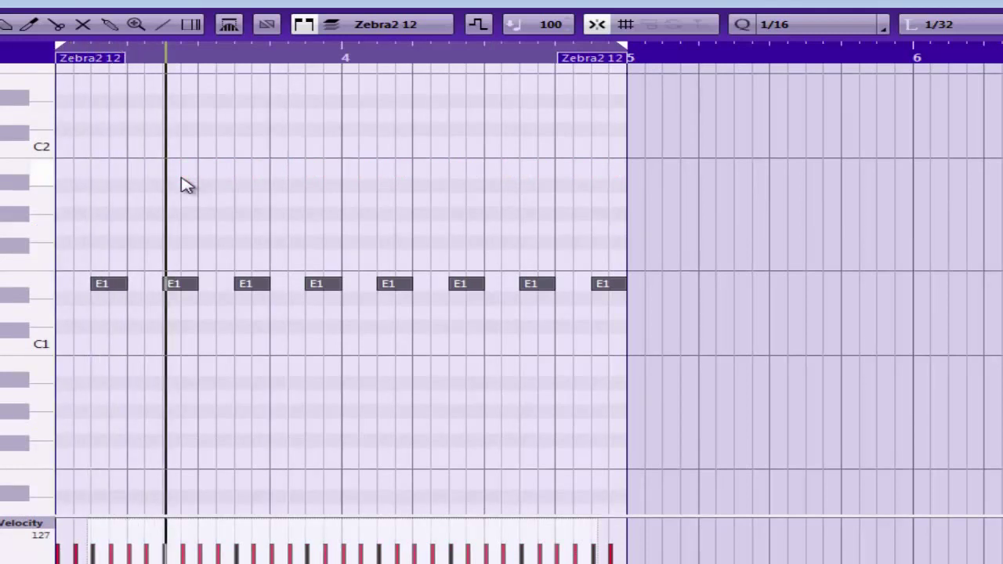
pyautogui.press('space')
pyautogui.press('space')
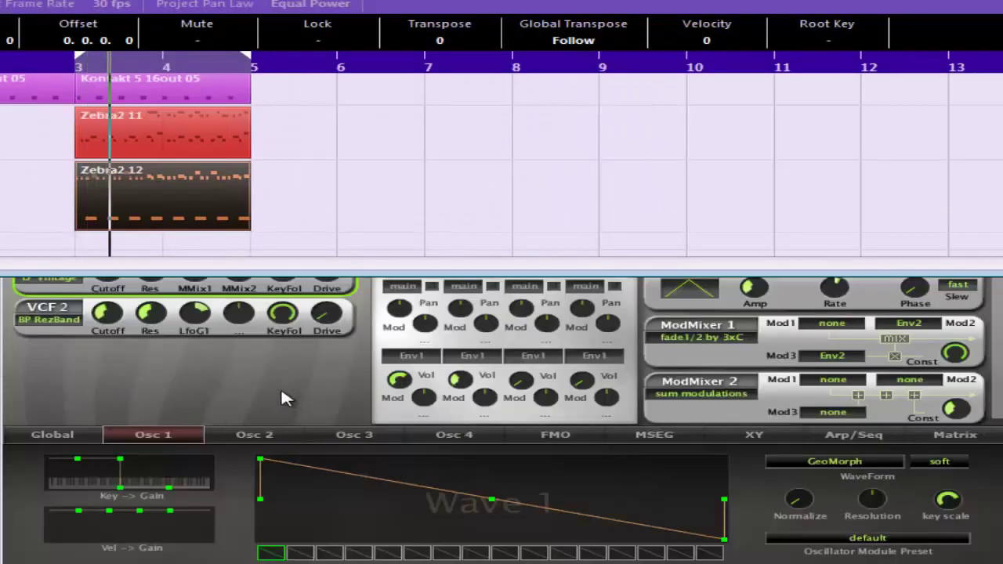
# Step: Set the voice mode to poly in Zebra2's global settings and close the plug-in window
pyautogui.click(282, 391)
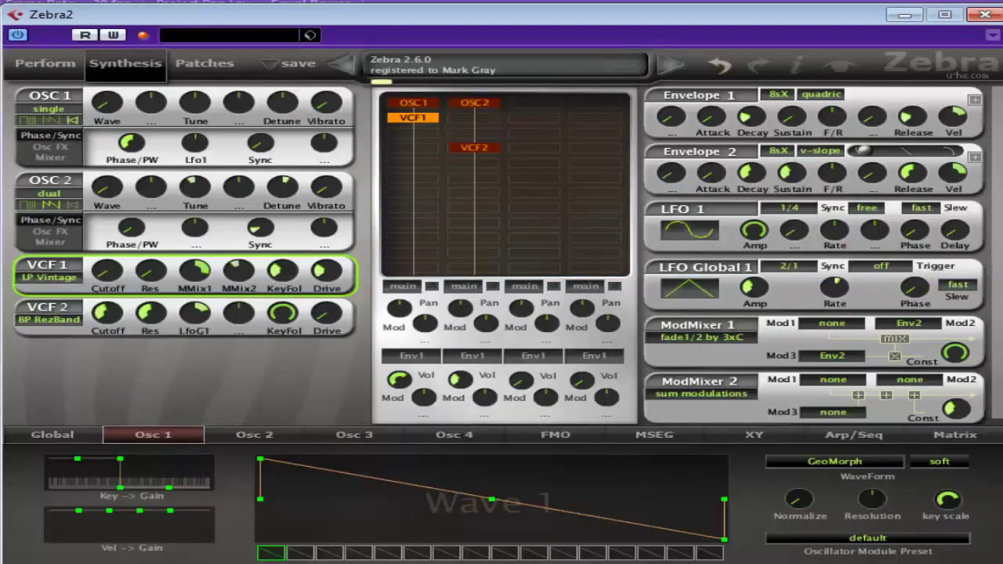
pyautogui.click(55, 435)
pyautogui.click(89, 470)
pyautogui.click(119, 481)
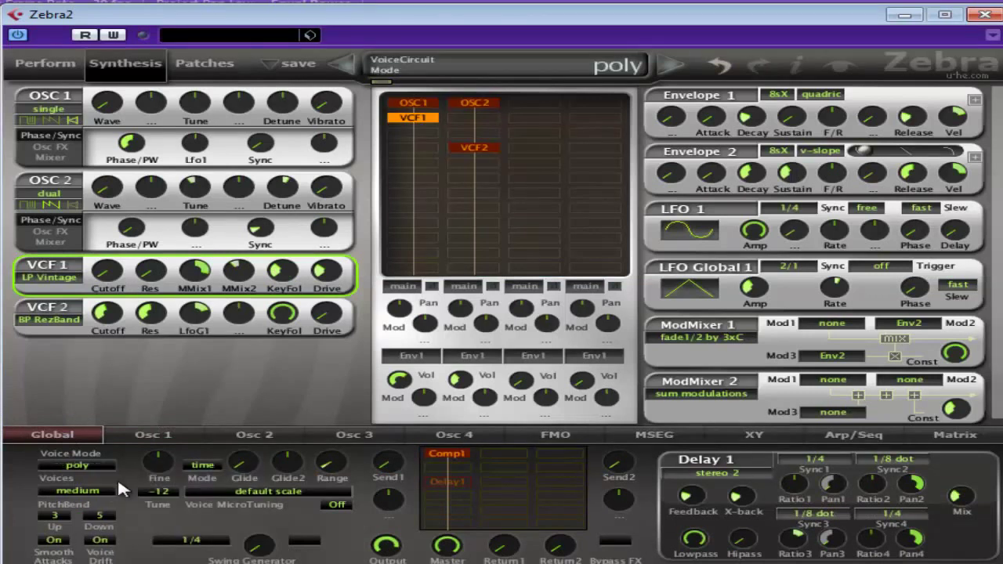
pyautogui.click(979, 19)
# Step: Open the Zebra2 12 clip's notes, play them from the start of the loop and return to the project
pyautogui.doubleClick(217, 197)
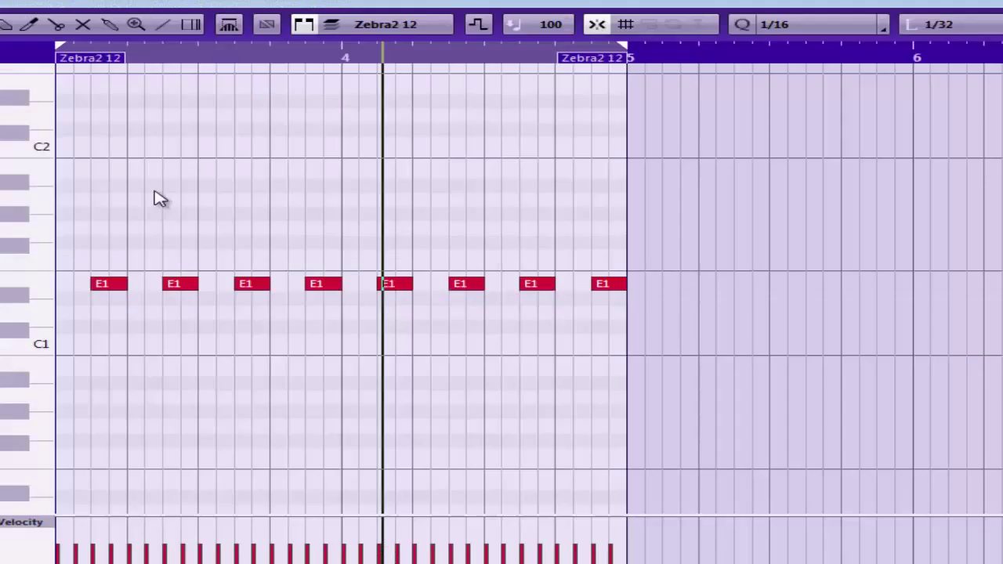
pyautogui.scroll(6, 502, 288)
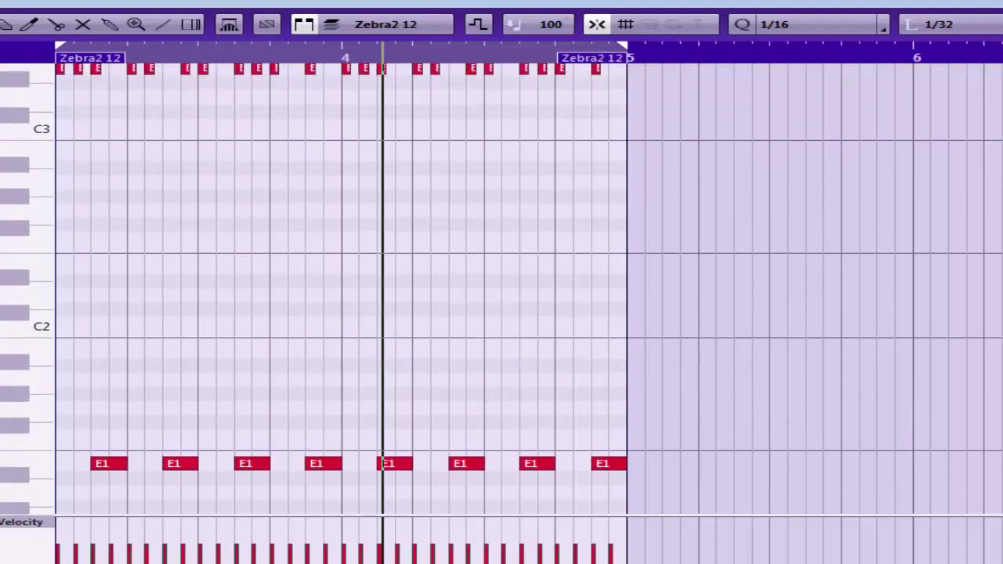
pyautogui.scroll(-3, 502, 288)
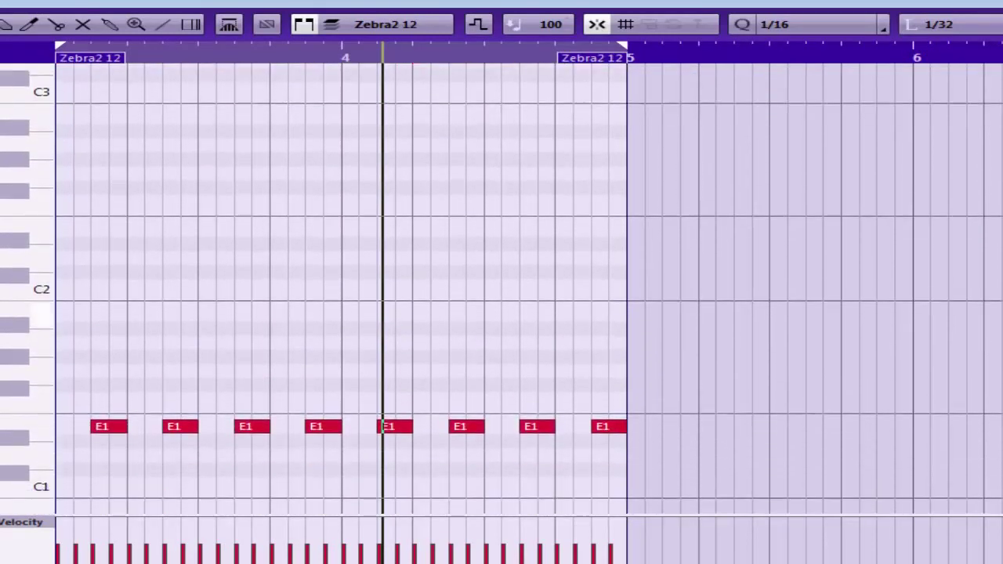
pyautogui.press('KP_1')
pyautogui.press('space')
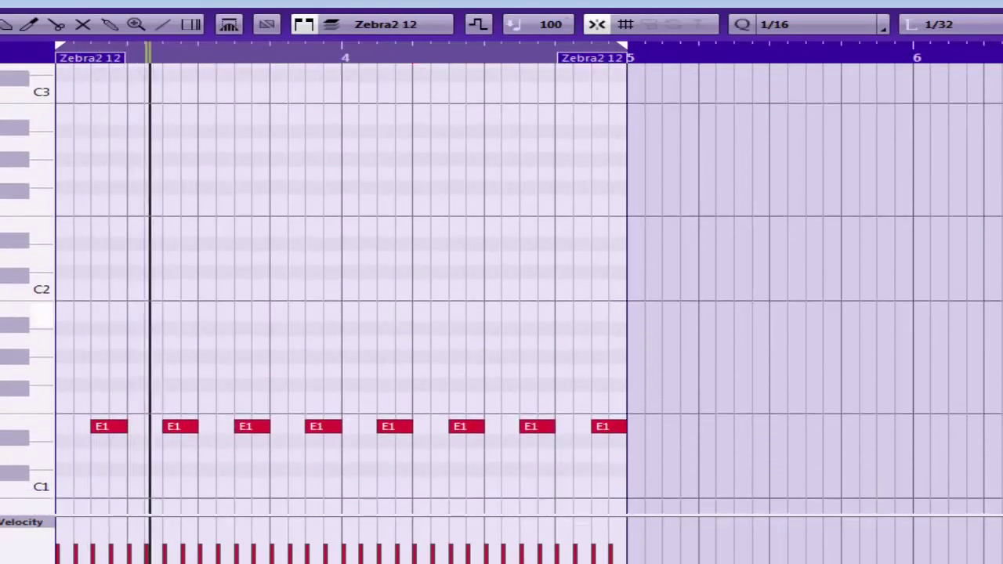
pyautogui.press('Return')
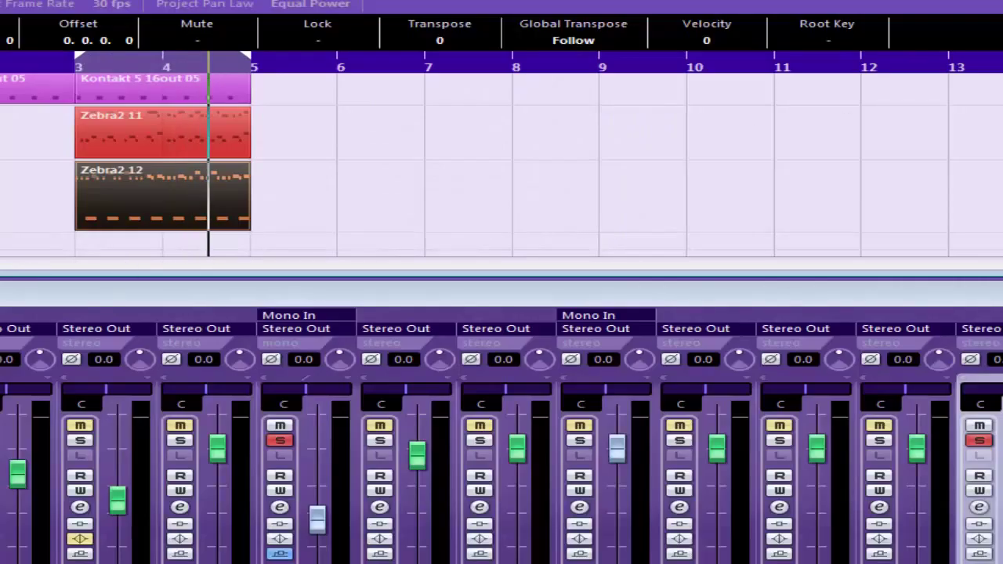
# Step: Reopen Zebra2's synthesis view, show OSC 1's mixer settings, set the first lane's volume to 88.00 and lower the second lane's volume slightly
pyautogui.click(2, 223)
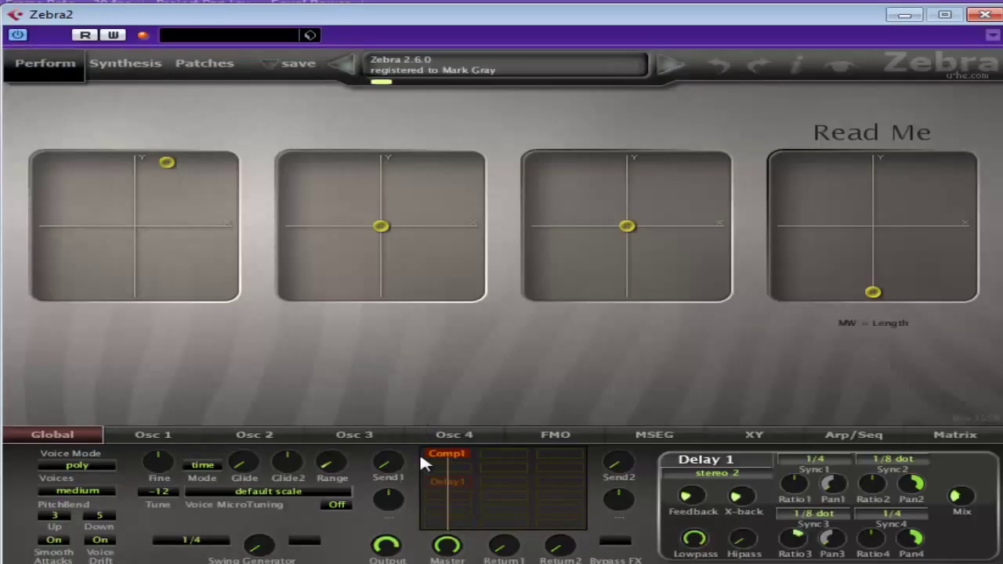
pyautogui.click(125, 64)
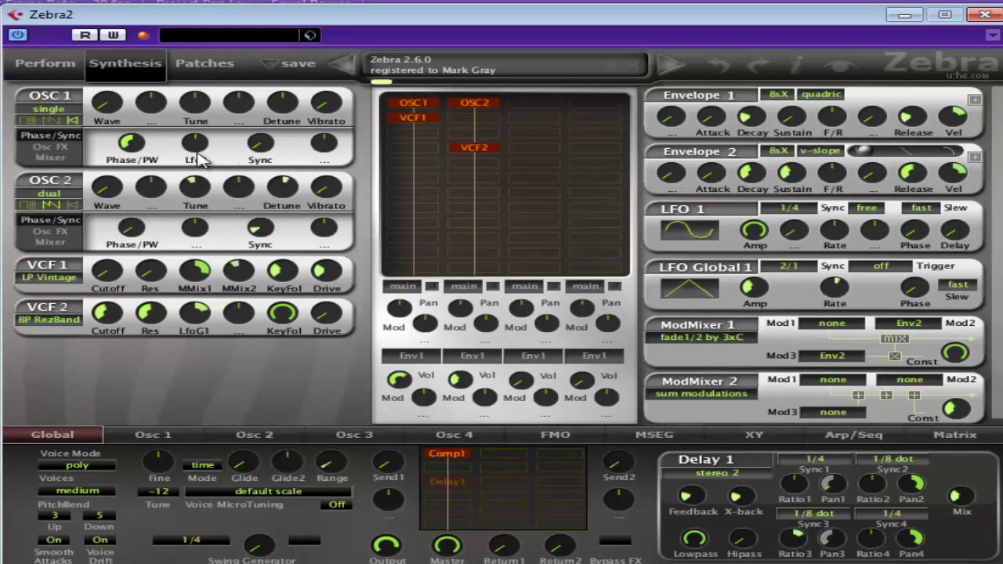
pyautogui.click(52, 158)
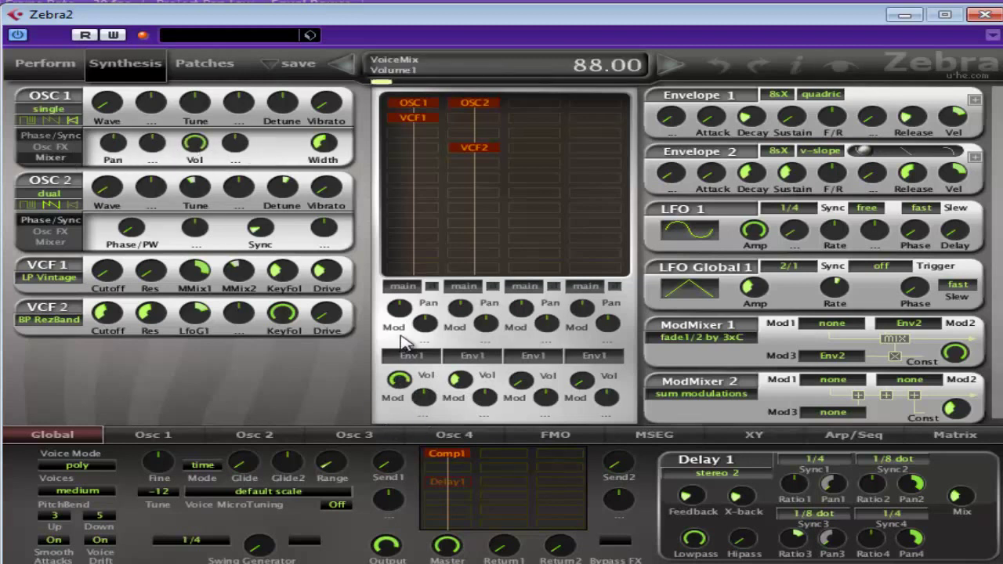
pyautogui.moveTo(464, 411); pyautogui.dragTo(462, 409)
pyautogui.click(502, 2)
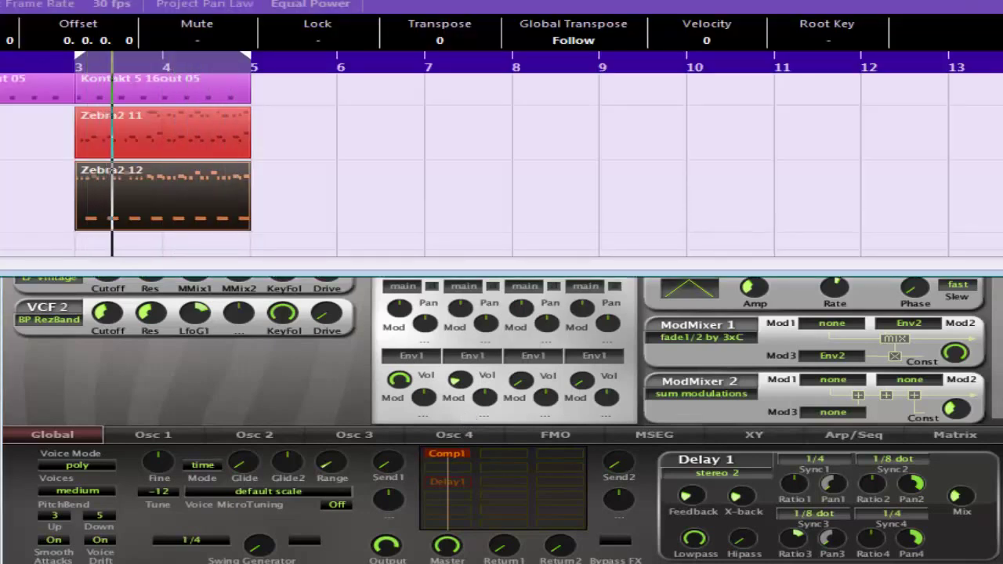
pyautogui.click(297, 374)
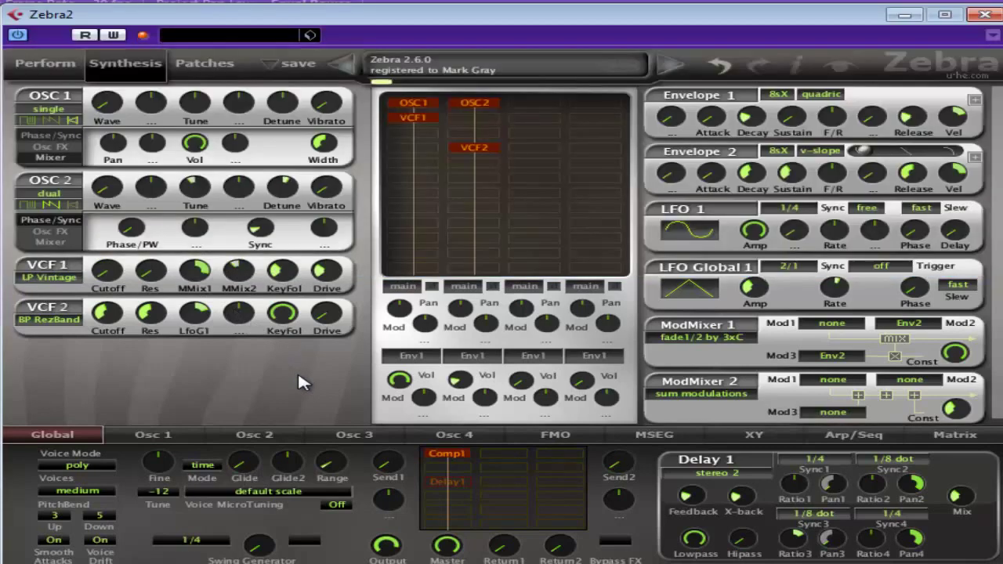
# Step: Enable Delay1 in the effects grid and rebalance the first two lane volumes, dropping the second to 0.00 before raising it again
pyautogui.doubleClick(452, 482)
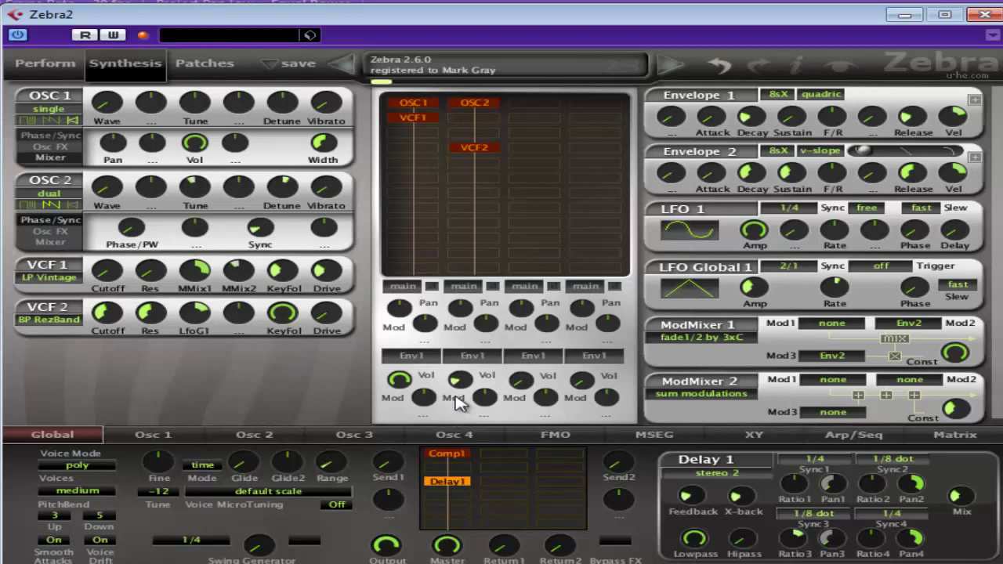
pyautogui.moveTo(461, 382); pyautogui.dragTo(463, 476)
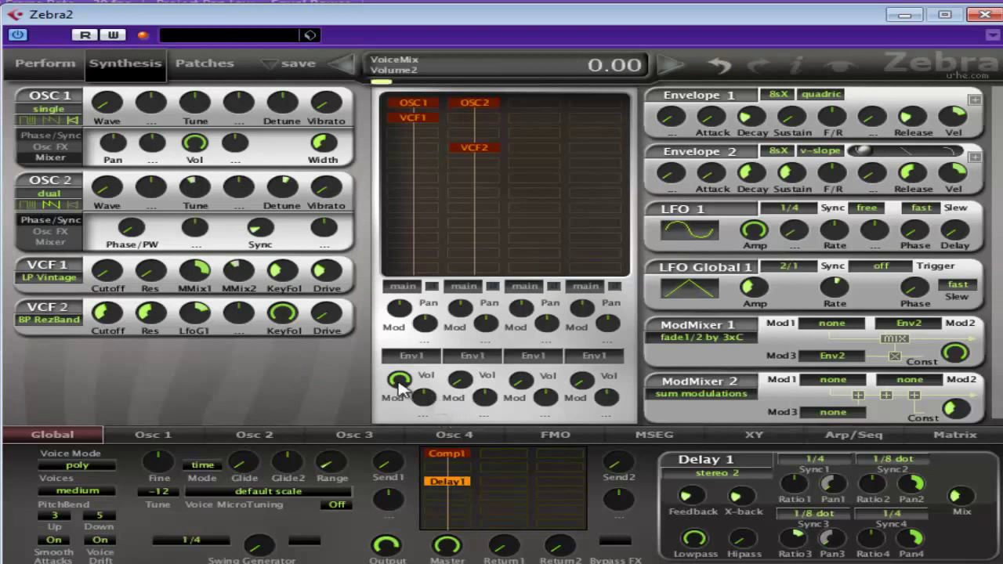
pyautogui.moveTo(399, 380); pyautogui.dragTo(405, 340)
pyautogui.moveTo(463, 383); pyautogui.dragTo(472, 354)
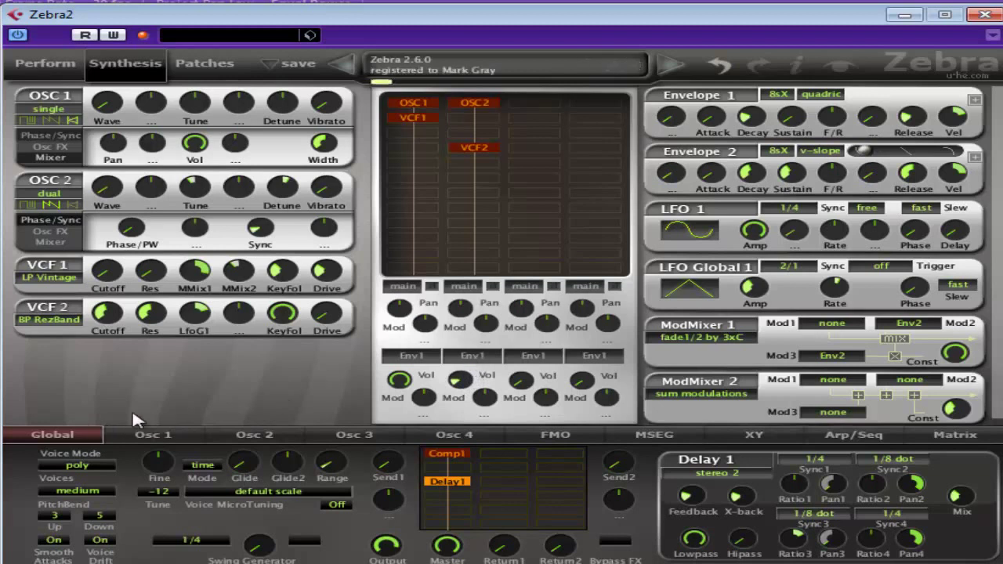
# Step: Check Osc 1's Key -> Gain curve, close Zebra2 and open the Zebra2 12 clip's notes
pyautogui.click(161, 433)
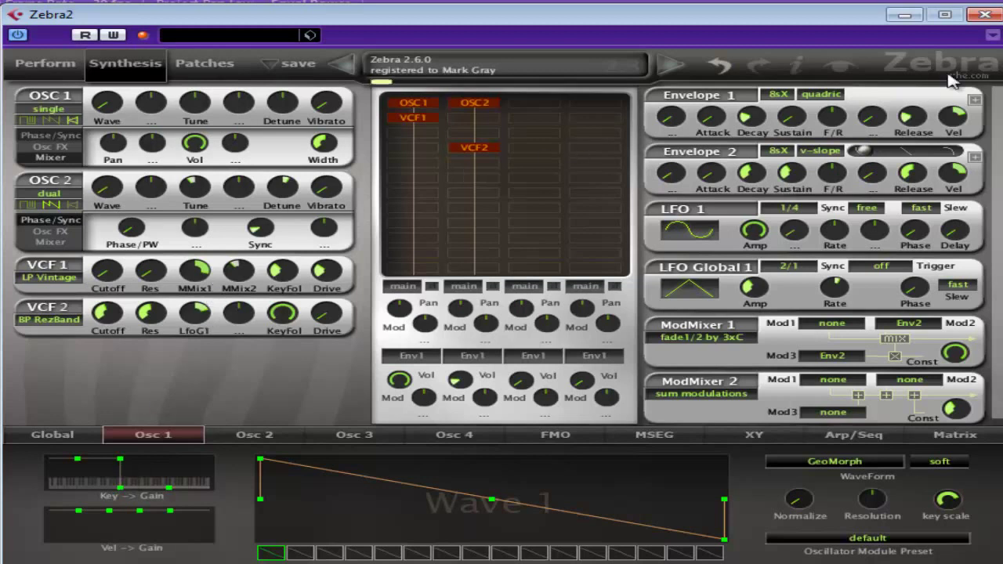
pyautogui.click(984, 14)
pyautogui.doubleClick(172, 196)
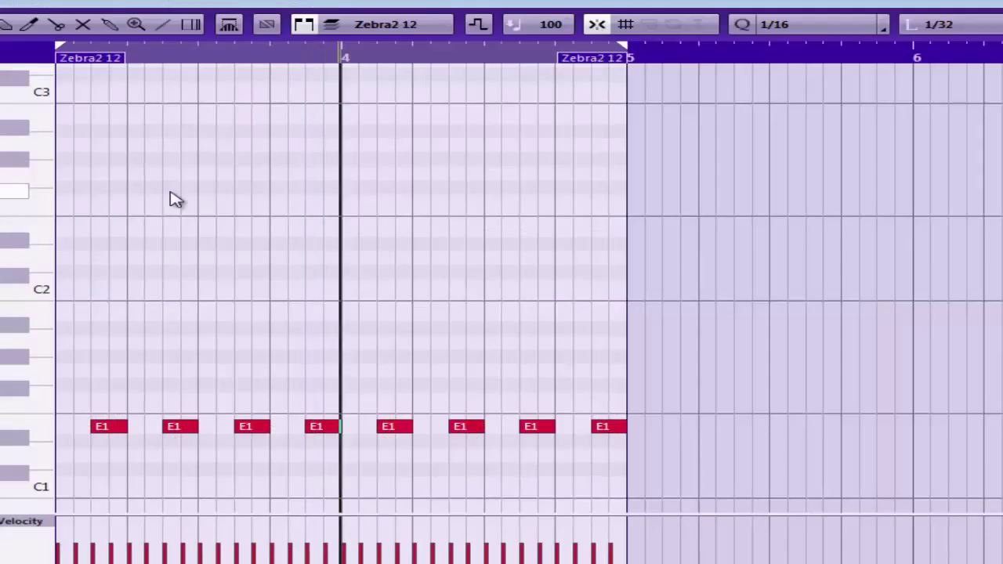
# Step: With the Draw tool, shorten the first E1 note in bar 3 to 1/32 and add another short E1 a sixteenth after its start
pyautogui.rightClick(166, 347)
pyautogui.click(193, 349)
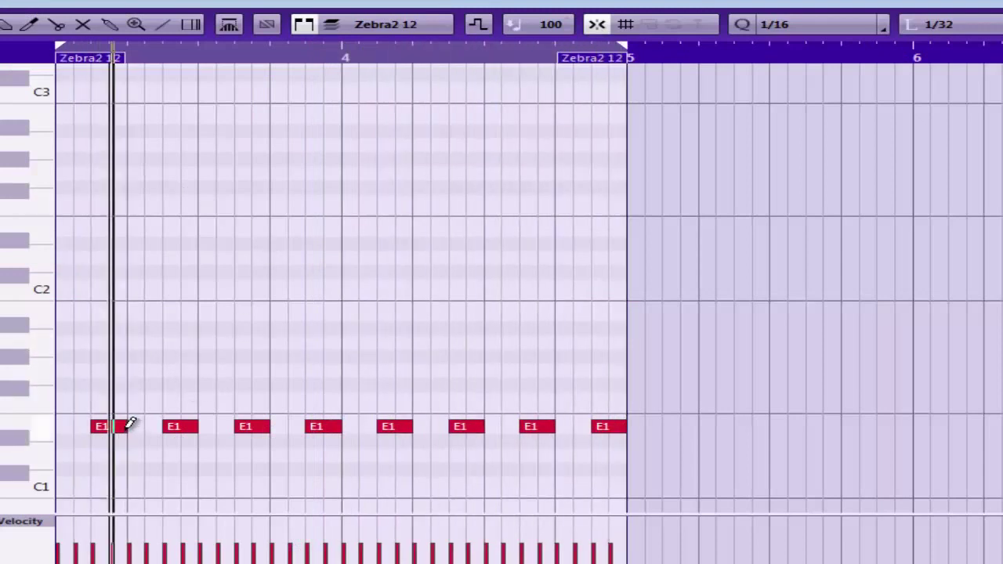
pyautogui.moveTo(125, 428); pyautogui.dragTo(102, 428)
pyautogui.click(118, 427)
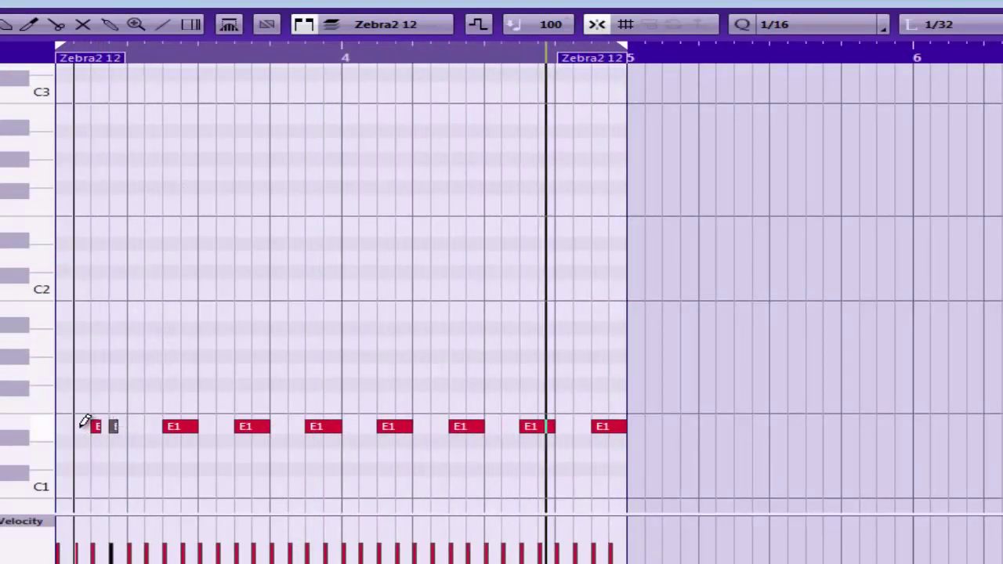
# Step: Replace each of the other three E1 notes in bar 3 with a pair of 1/32 E1 notes and close the note editor
pyautogui.moveTo(193, 424); pyautogui.dragTo(178, 421)
pyautogui.click(193, 424)
pyautogui.moveTo(262, 424); pyautogui.dragTo(247, 421)
pyautogui.click(259, 424)
pyautogui.moveTo(333, 421); pyautogui.dragTo(324, 421)
pyautogui.click(328, 424)
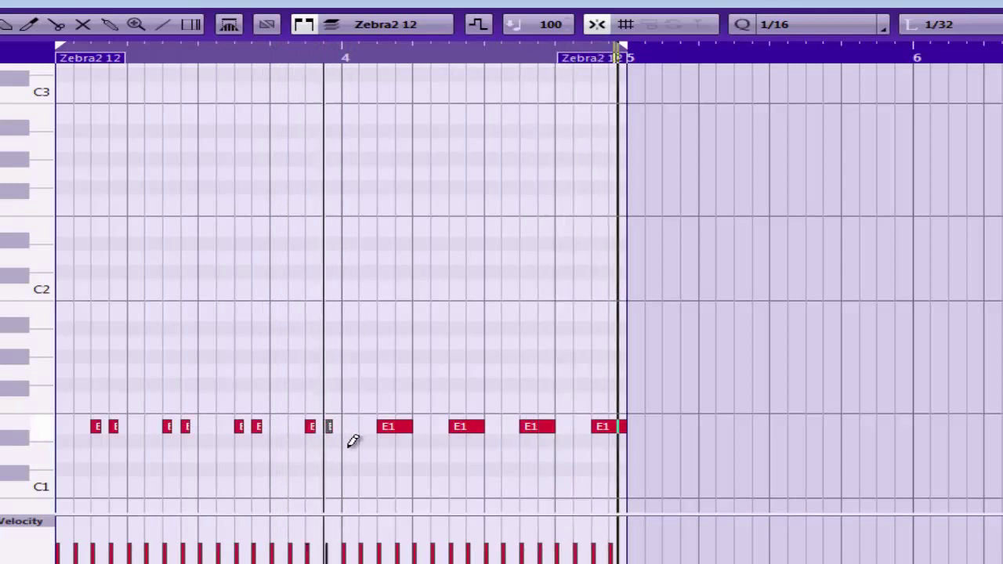
pyautogui.rightClick(398, 483)
pyautogui.click(396, 481)
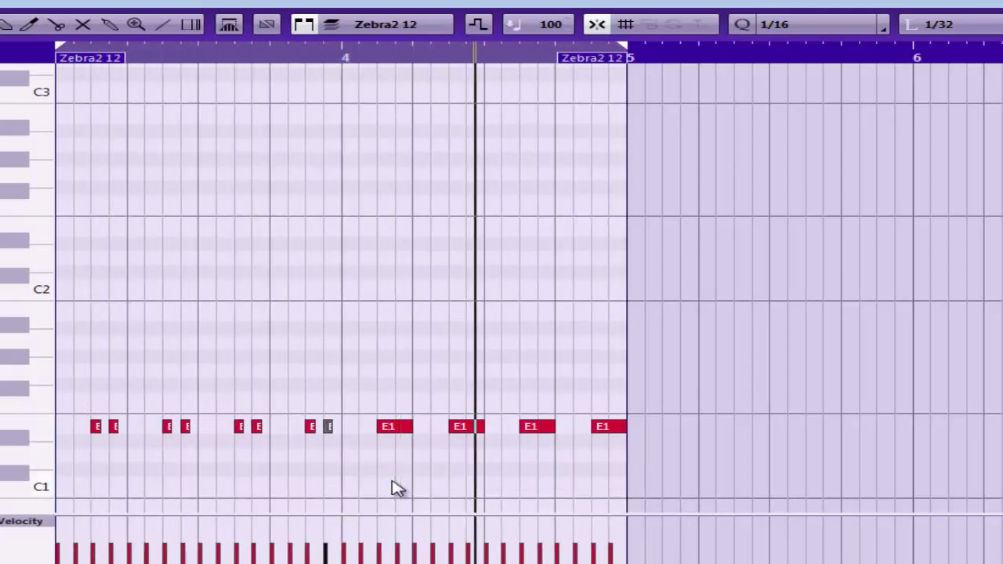
pyautogui.click(998, 3)
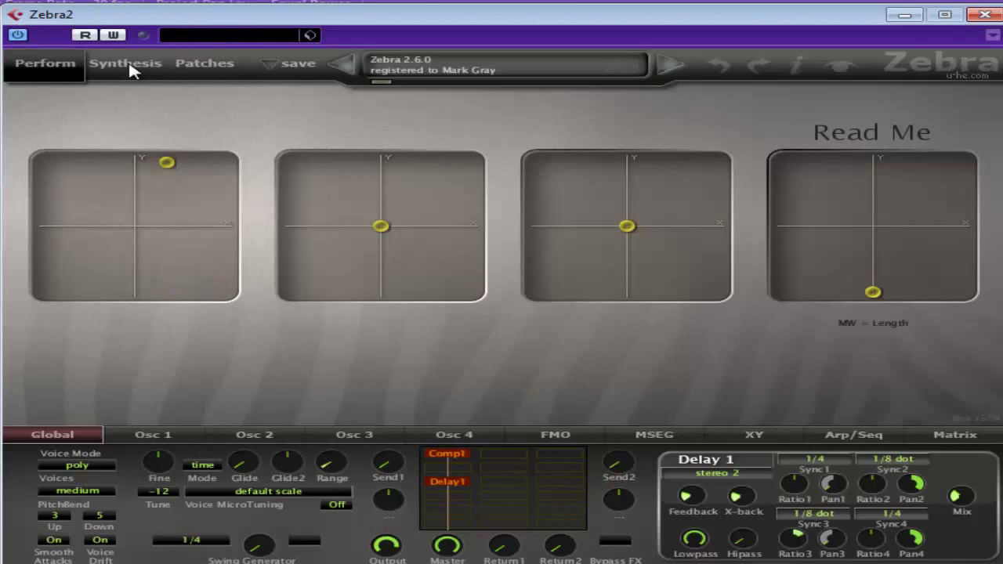
# Step: Open Zebra2's synthesis view and compare the Key -> Gain curves of Osc 1, Osc 3 and Osc 4
pyautogui.click(130, 71)
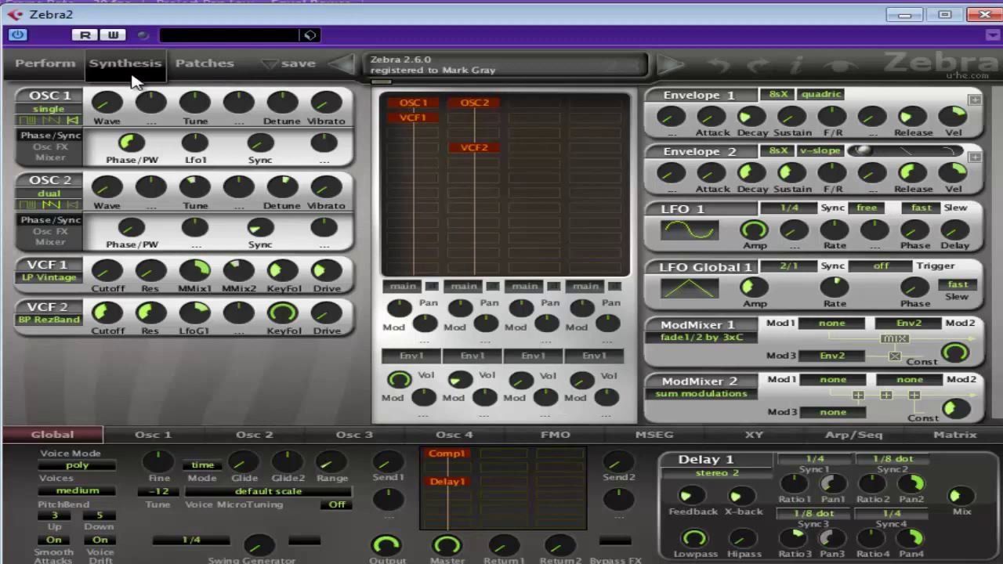
pyautogui.click(179, 439)
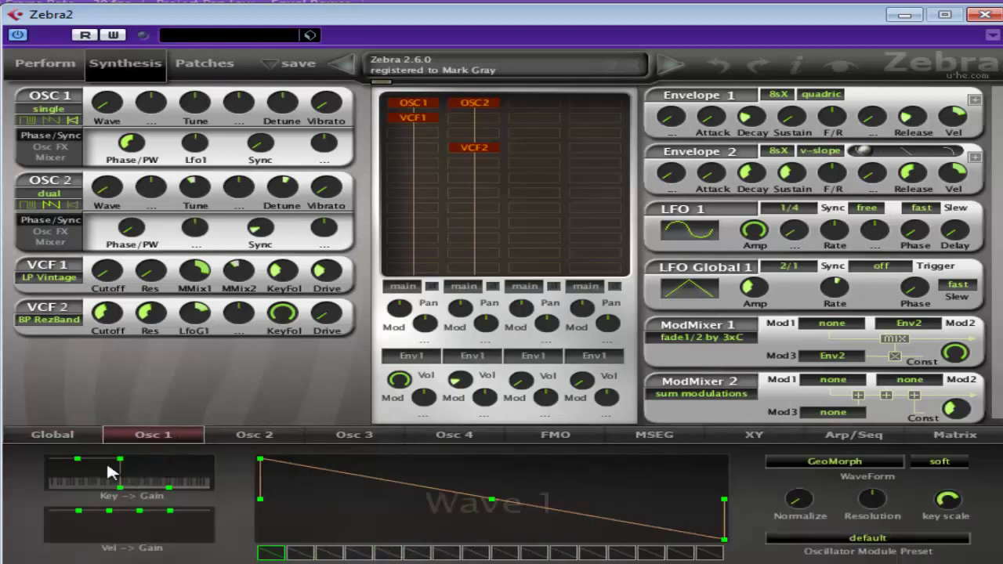
pyautogui.click(327, 432)
pyautogui.click(459, 433)
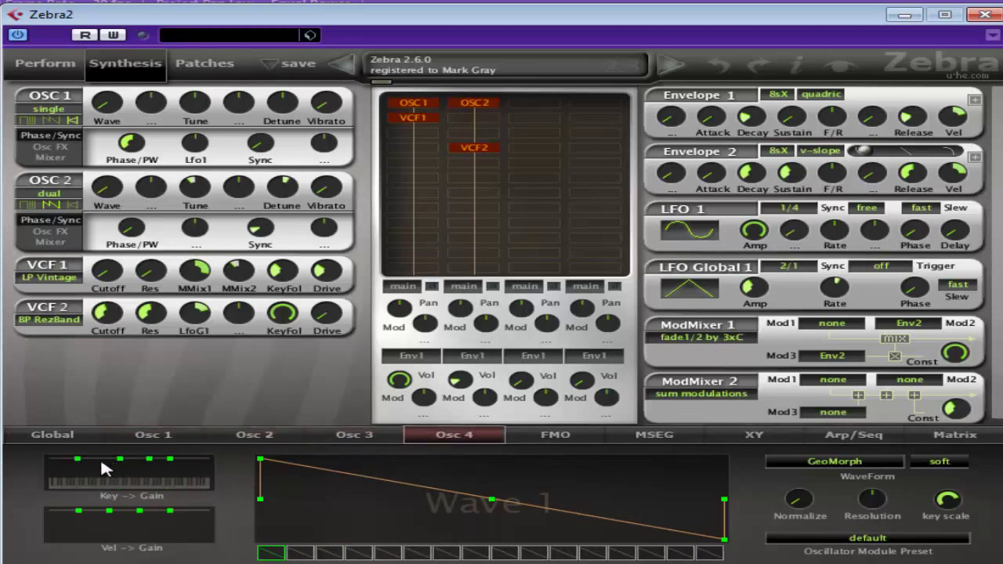